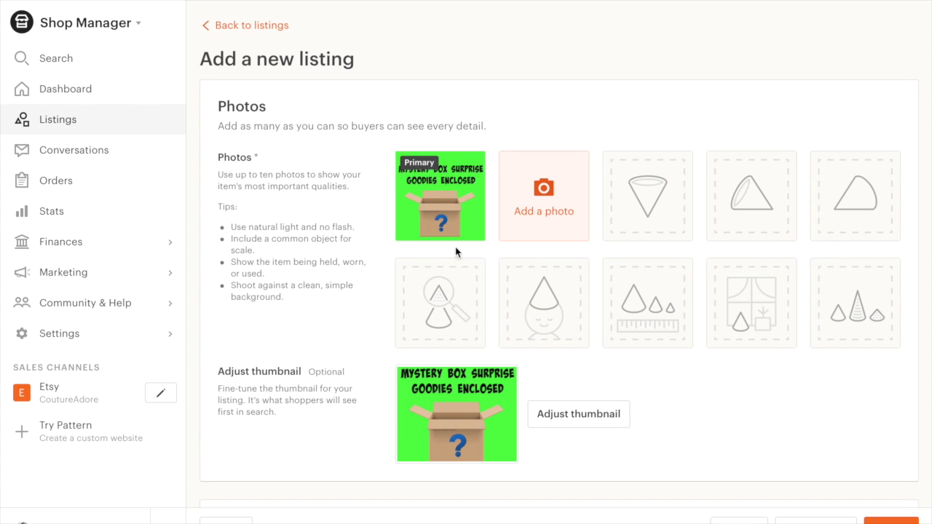
Enter the listing title "Mystery Box Surprise Goodies Enclosed"
{"action": "mouse_move", "coordinate": [453, 217]}
{"action": "scroll", "coordinate": [928, 412], "scroll_direction": "down", "scroll_amount": 1}
{"action": "scroll", "coordinate": [888, 368], "scroll_direction": "down", "scroll_amount": 3}
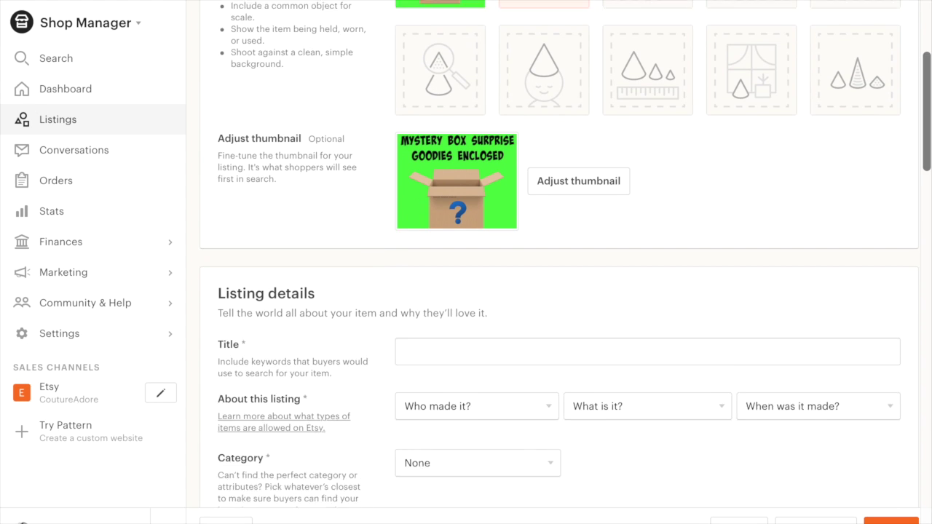
{"action": "left_click", "coordinate": [671, 322]}
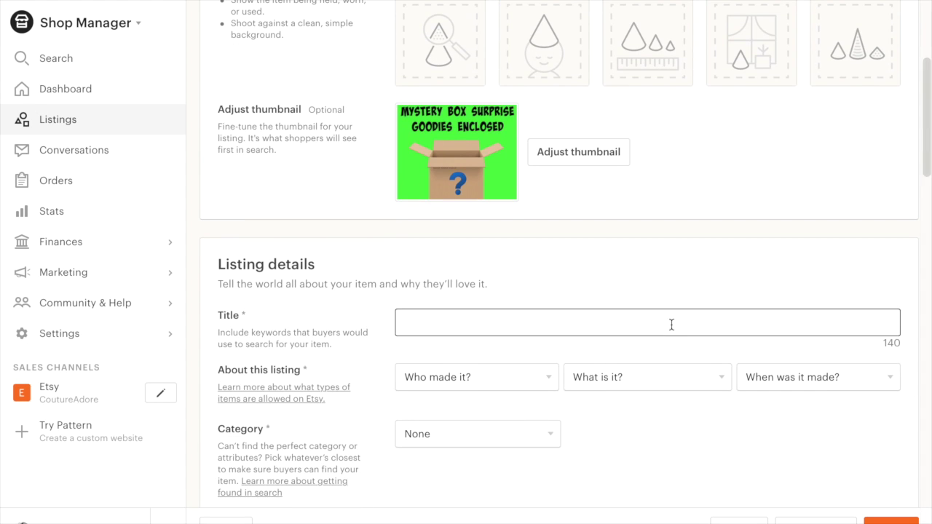
{"action": "type", "text": "Mystery "}
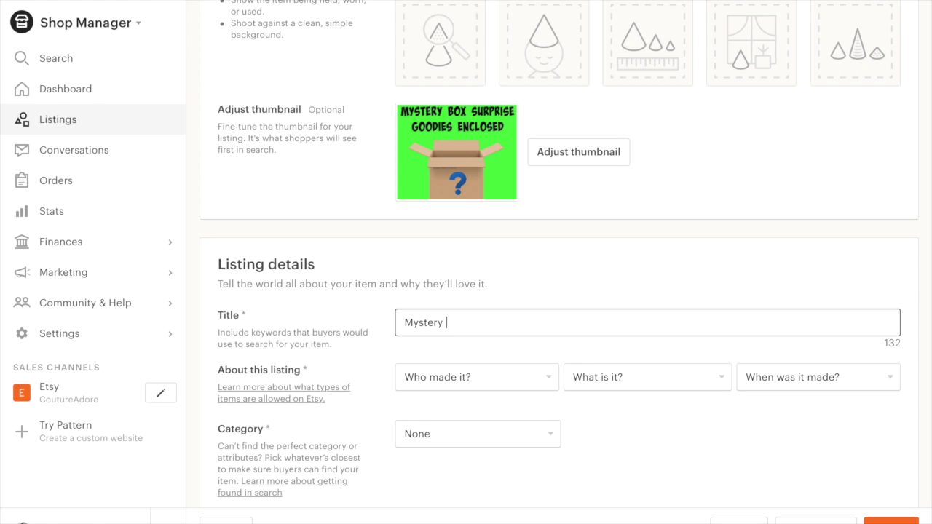
{"action": "type", "text": "Box Surprise Goodie"}
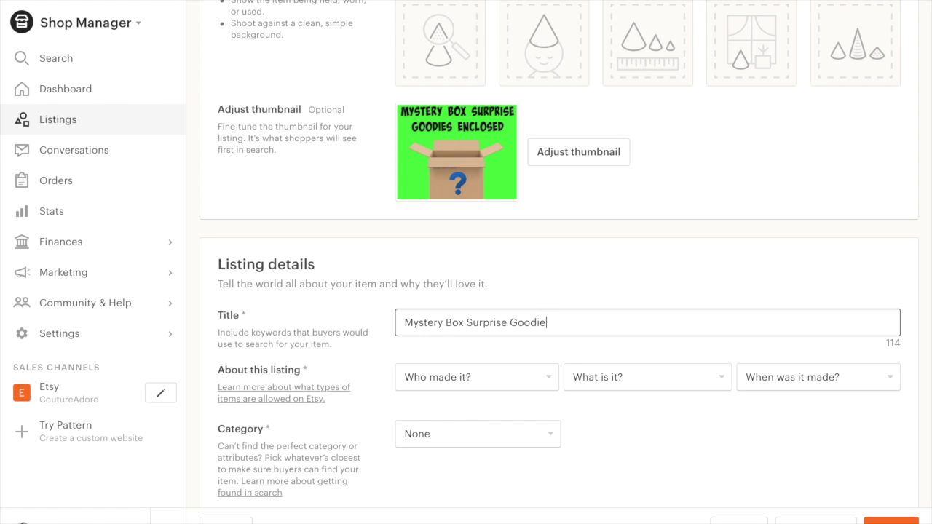
{"action": "type", "text": "s Enclosed"}
Describe the listing as made by "I did", being "A finished product", with the making date "Made To Order"
{"action": "left_click", "coordinate": [557, 383]}
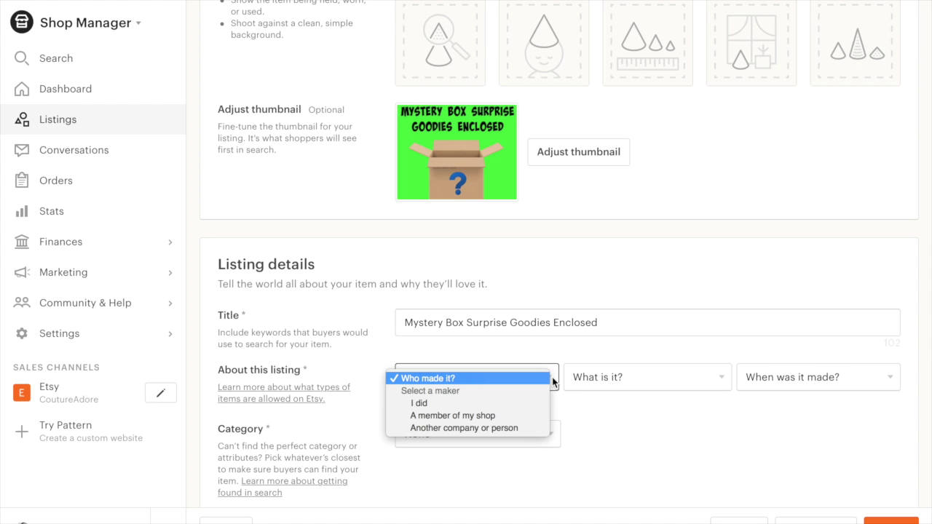
{"action": "left_click", "coordinate": [677, 372]}
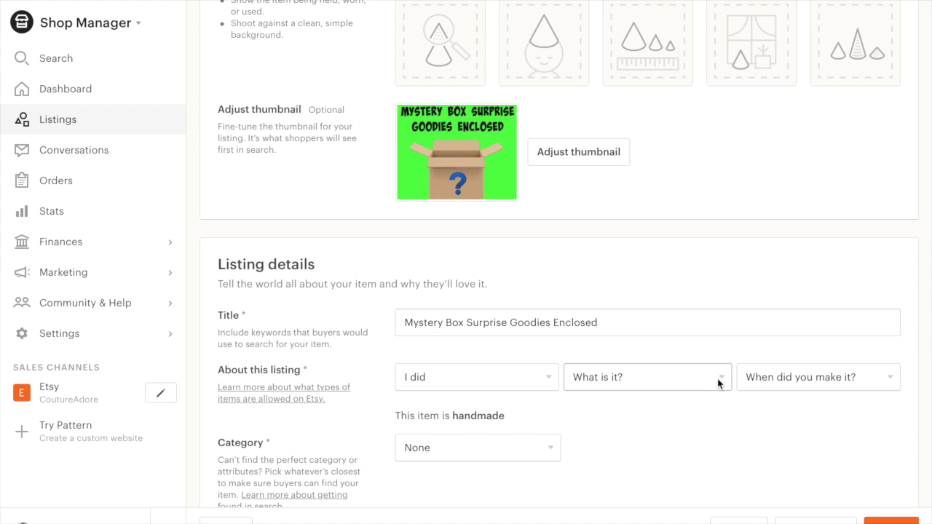
{"action": "left_click", "coordinate": [718, 382]}
{"action": "left_click", "coordinate": [700, 404]}
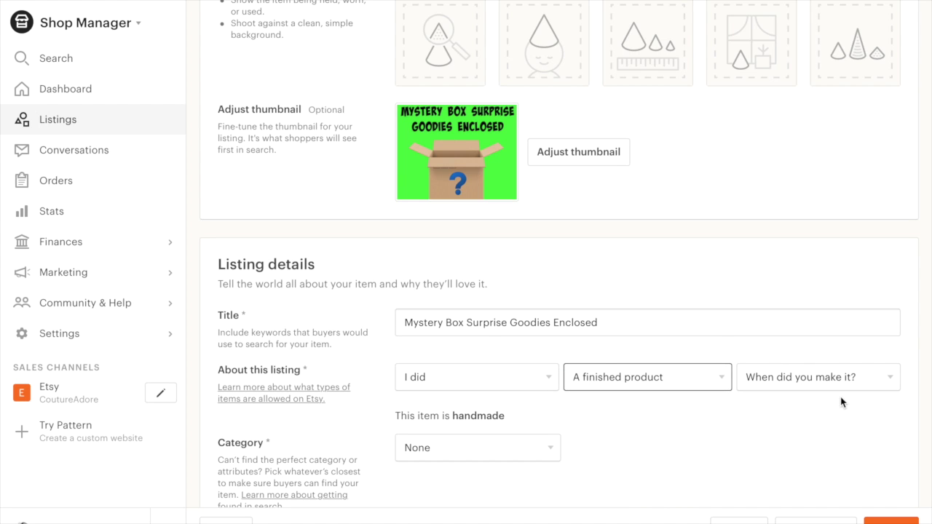
{"action": "left_click", "coordinate": [889, 383]}
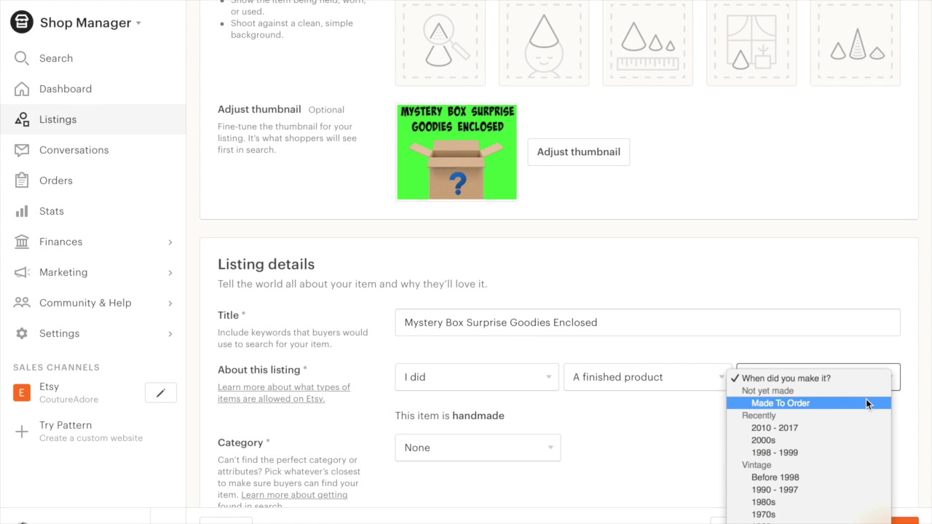
{"action": "left_click", "coordinate": [867, 404]}
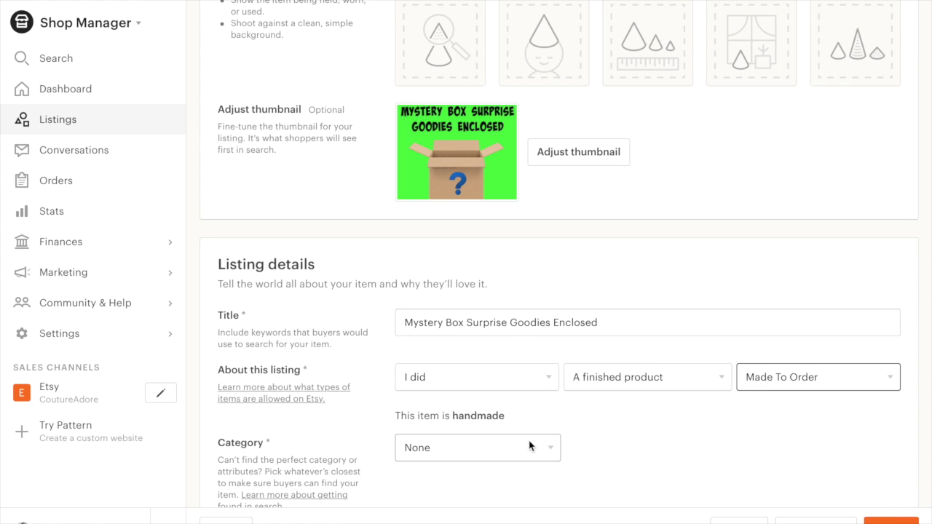
Set the listing's category to Home & Living
{"action": "left_click", "coordinate": [552, 453]}
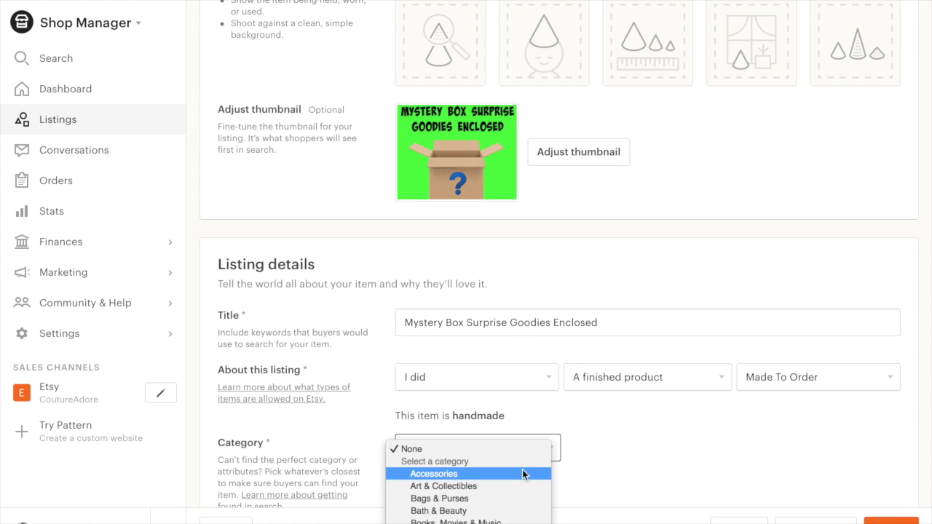
{"action": "scroll", "coordinate": [517, 488], "scroll_direction": "down", "scroll_amount": 3}
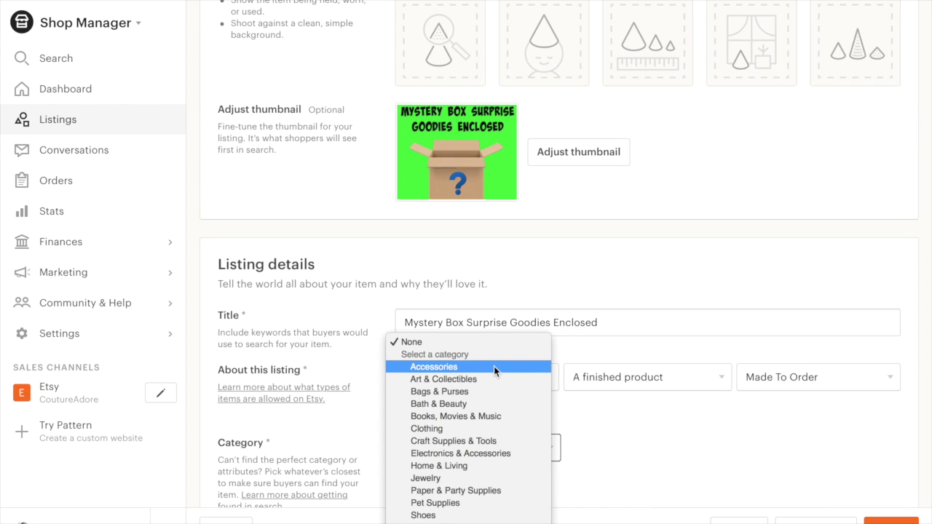
{"action": "left_click", "coordinate": [461, 467]}
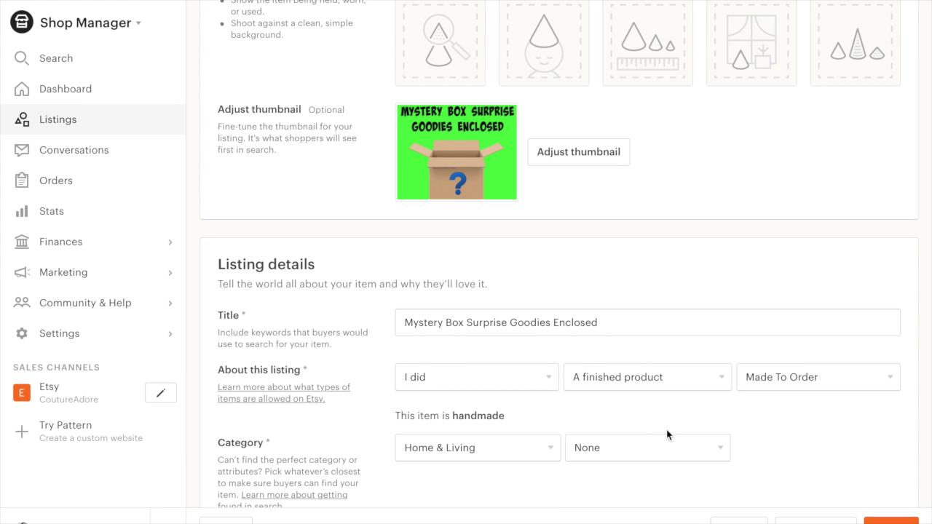
{"action": "left_click", "coordinate": [719, 440]}
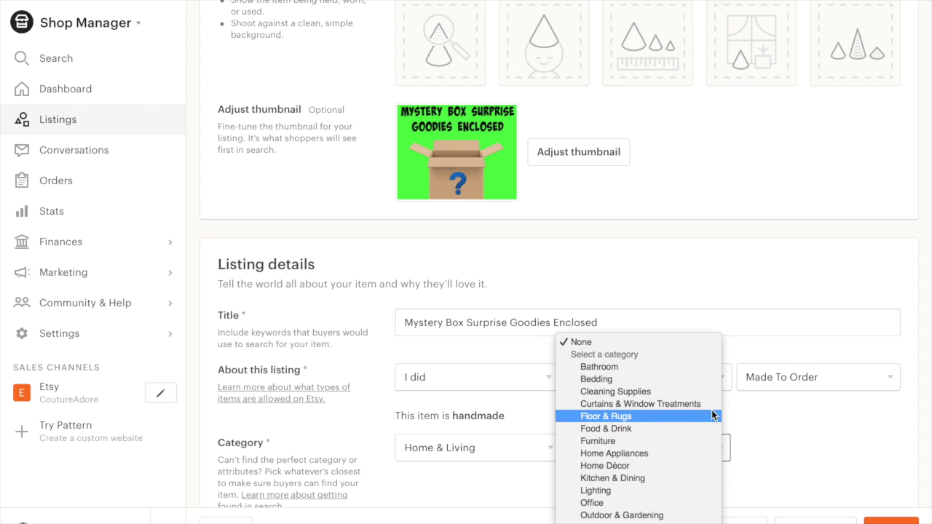
{"action": "left_click", "coordinate": [841, 430]}
{"action": "key", "text": "space"}
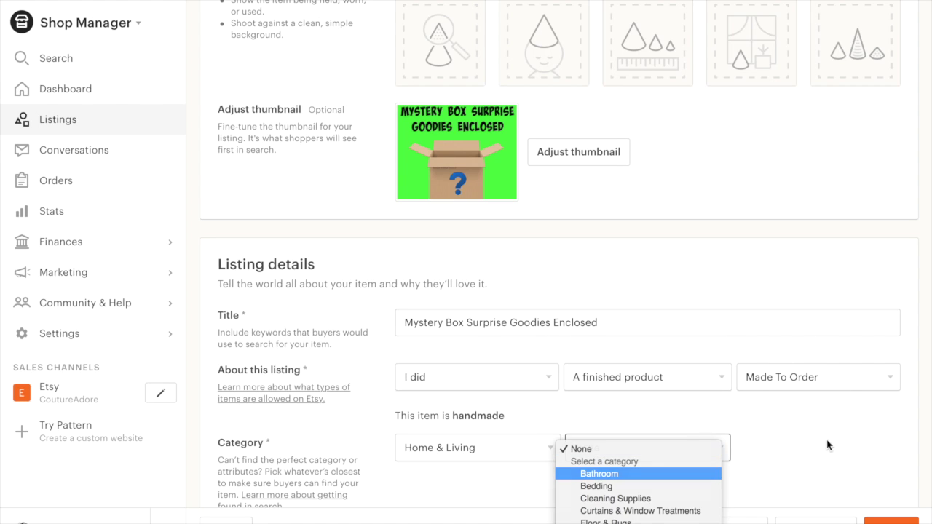
{"action": "key", "text": "Escape"}
Set the listing's primary color to Brown
{"action": "scroll", "coordinate": [559, 255], "scroll_direction": "down", "scroll_amount": 5}
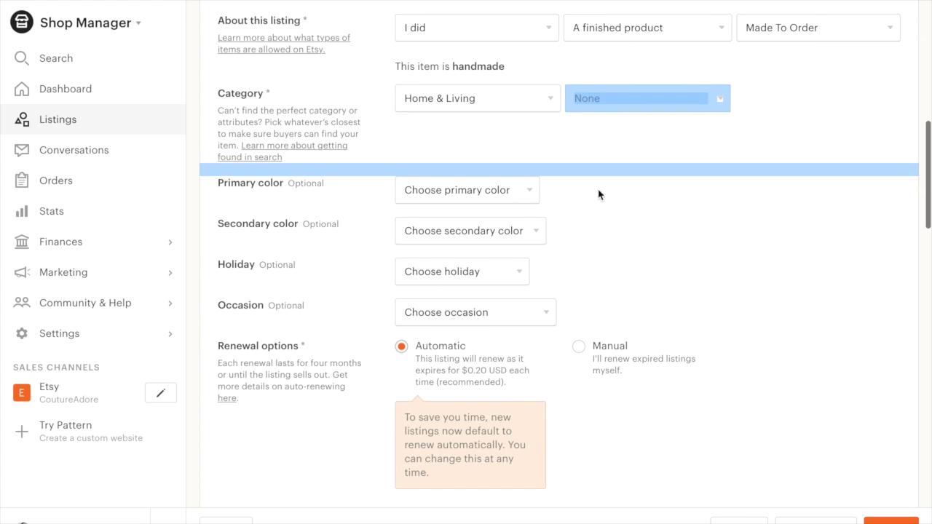
{"action": "left_click", "coordinate": [528, 192]}
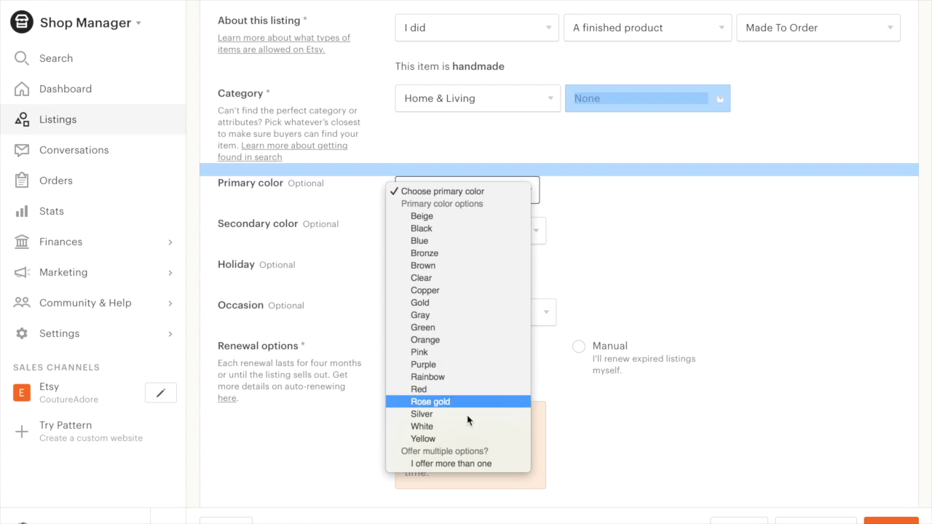
{"action": "left_click", "coordinate": [467, 268]}
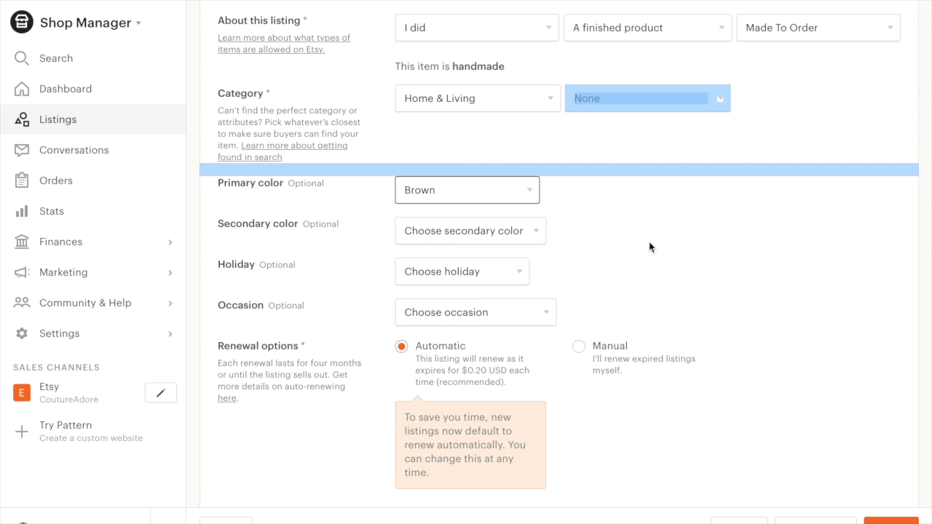
{"action": "left_click", "coordinate": [709, 243]}
Write the description "Everyone loves a good mystery. Take a chance with me and you won't be disappointed."
{"action": "scroll", "coordinate": [709, 243], "scroll_direction": "down", "scroll_amount": 1}
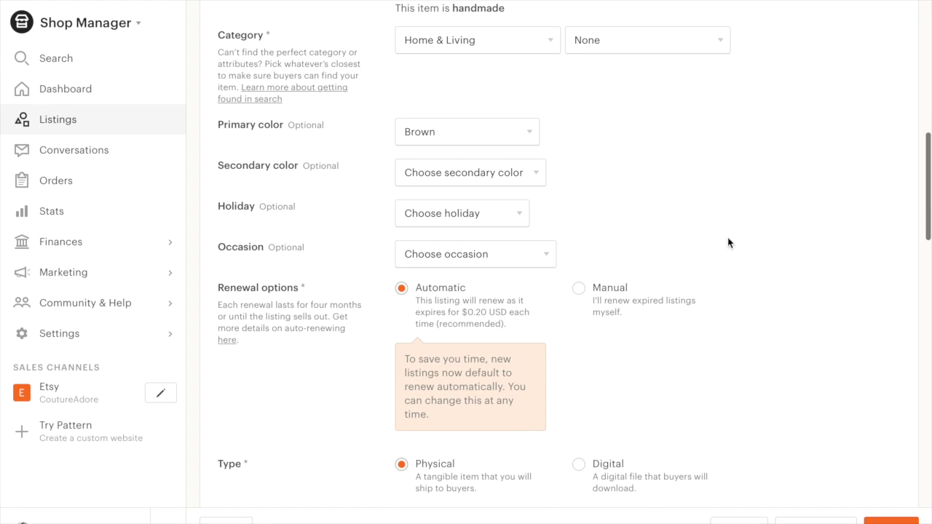
{"action": "scroll", "coordinate": [930, 232], "scroll_direction": "down", "scroll_amount": 2}
{"action": "scroll", "coordinate": [930, 231], "scroll_direction": "down", "scroll_amount": 2}
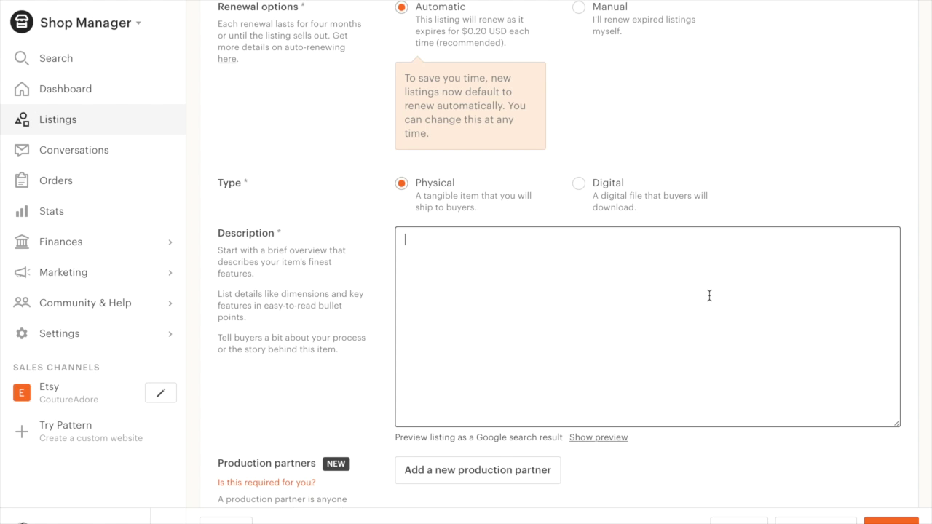
{"action": "type", "text": "Everyone loves a good myster"}
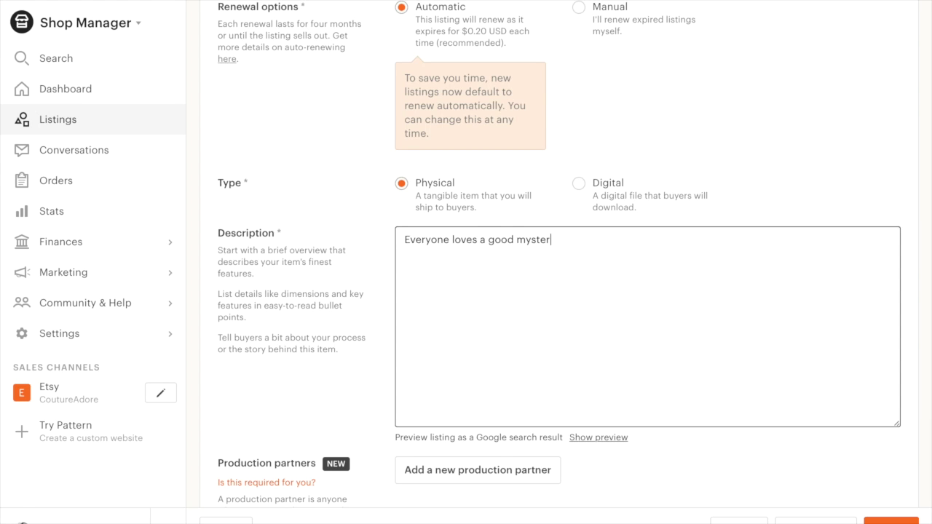
{"action": "type", "text": "y. Take a chance wit"}
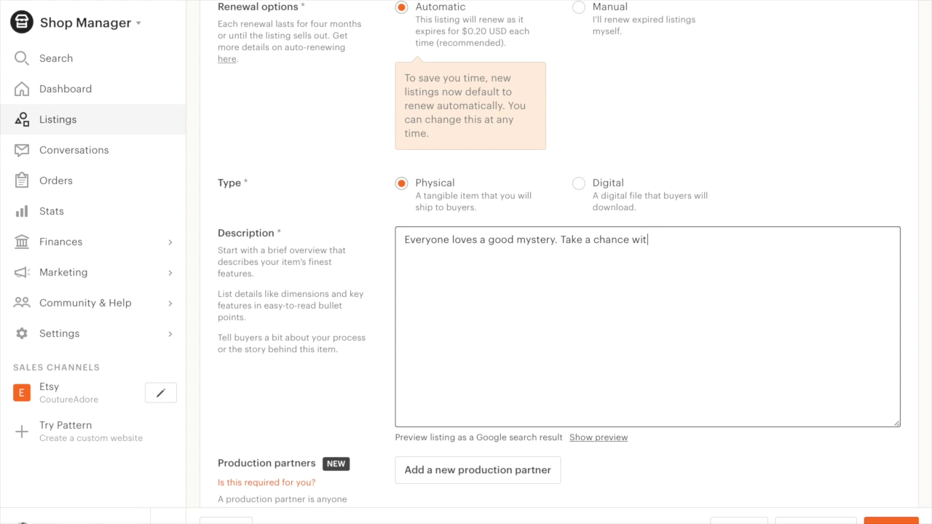
{"action": "type", "text": "h me and you won't be disa"}
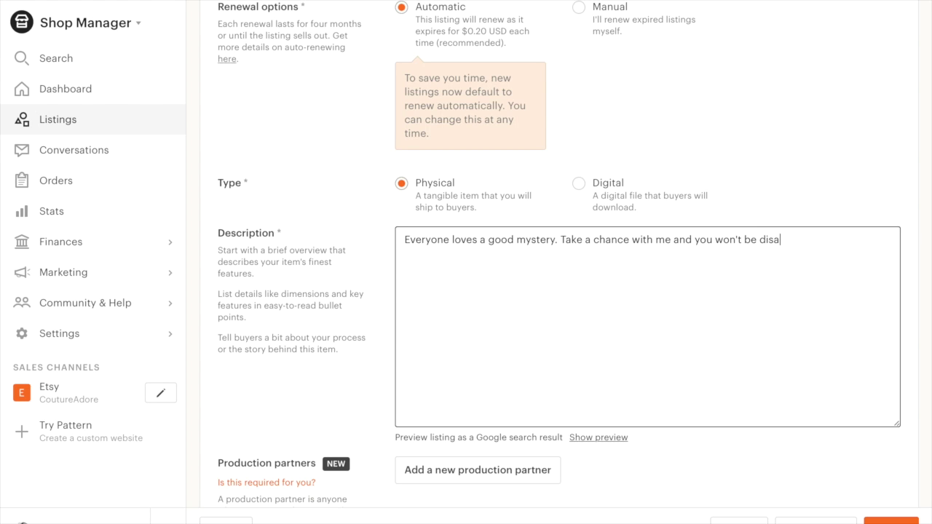
{"action": "type", "text": "ppointed"}
Replace "me" with "this box" in the description's second sentence
{"action": "left_click", "coordinate": [675, 241]}
{"action": "key", "text": "BackSpace"}
{"action": "key", "text": "BackSpace"}
{"action": "key", "text": "BackSpace"}
{"action": "type", "text": "this "}
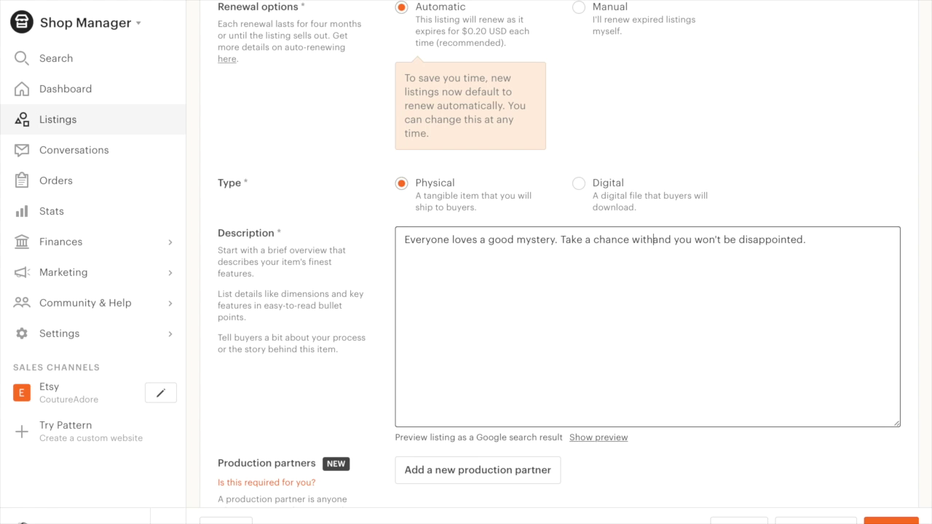
{"action": "type", "text": "box"}
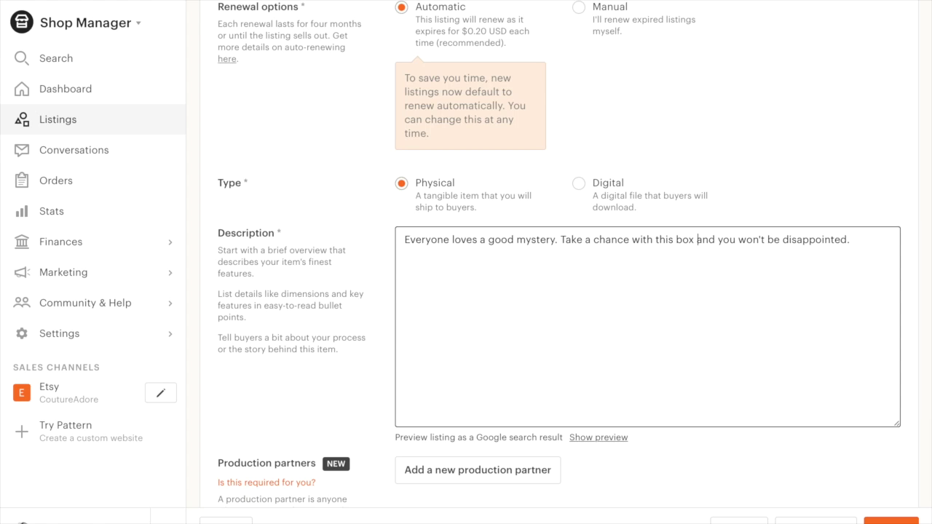
Add "Super fast shipping with delivery confirmation" at the end of the description
{"action": "left_click", "coordinate": [851, 242]}
{"action": "type", "text": "Super fast shipping with "}
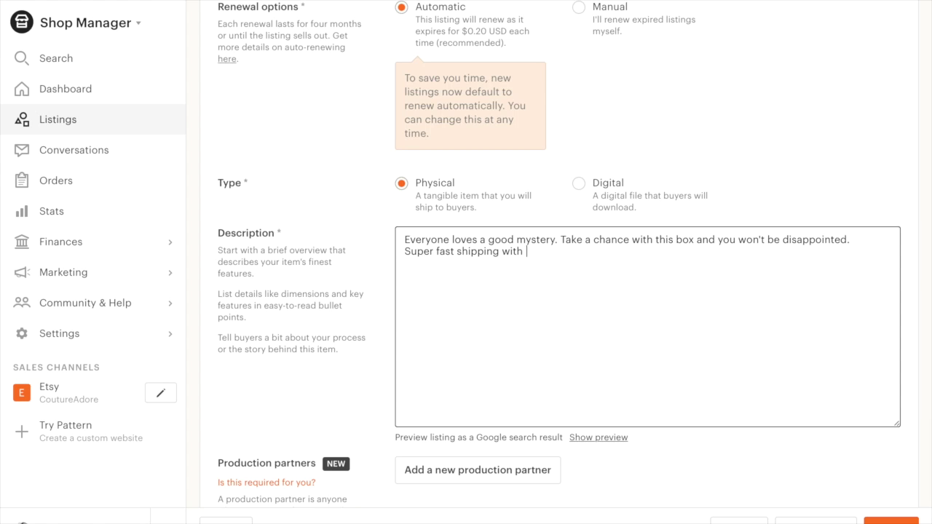
{"action": "type", "text": "delivery con"}
{"action": "key", "text": "BackSpace"}
{"action": "key", "text": "BackSpace"}
{"action": "type", "text": "confirmation"}
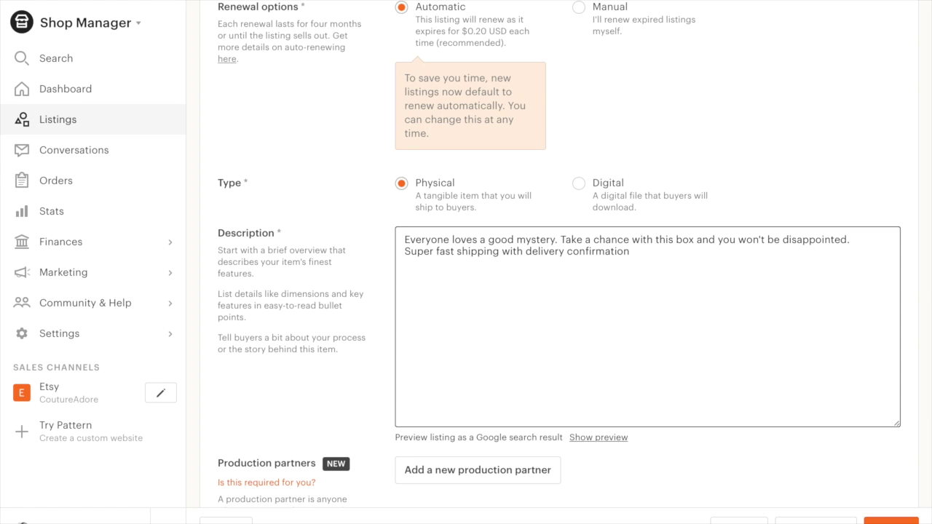
{"action": "left_click", "coordinate": [915, 272]}
Keep the shop section at None and allow buyers to request customization
{"action": "scroll", "coordinate": [915, 272], "scroll_direction": "down", "scroll_amount": 1}
{"action": "scroll", "coordinate": [847, 261], "scroll_direction": "down", "scroll_amount": 3}
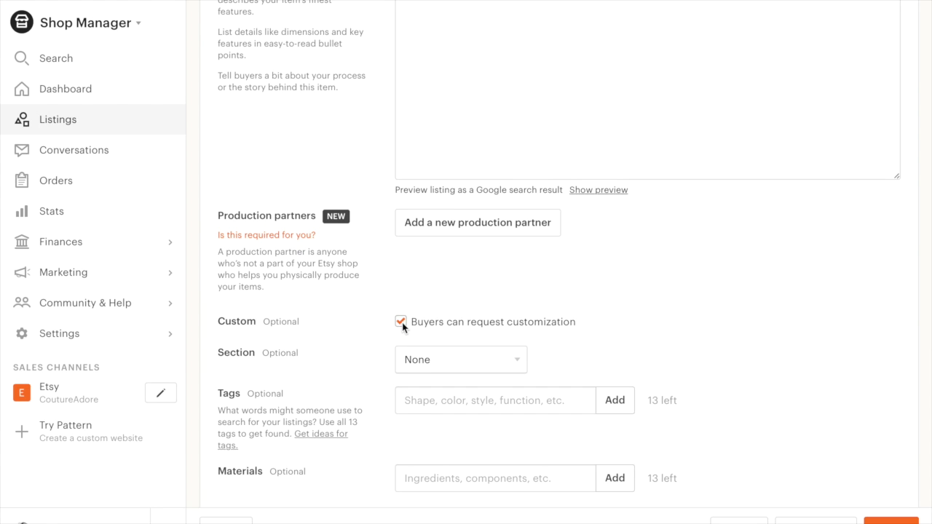
{"action": "left_click", "coordinate": [520, 366]}
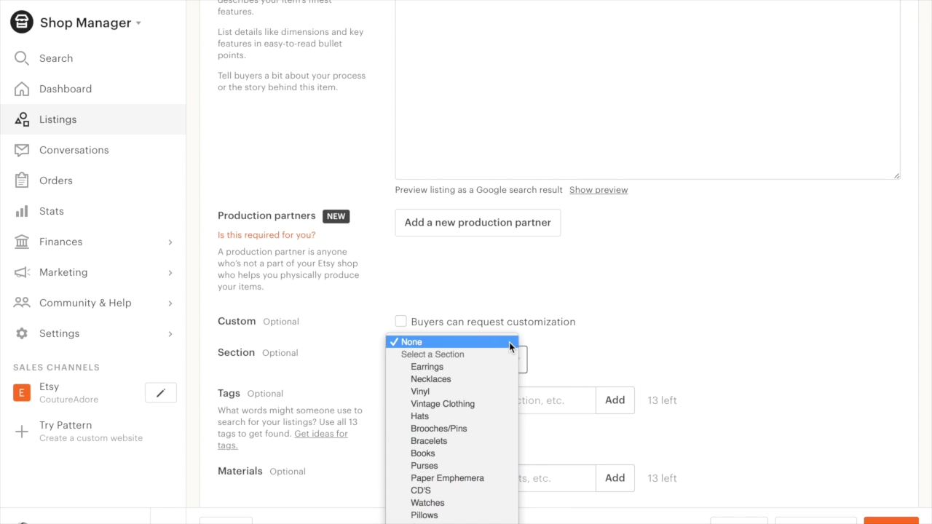
{"action": "left_click", "coordinate": [509, 342]}
{"action": "left_click", "coordinate": [573, 324]}
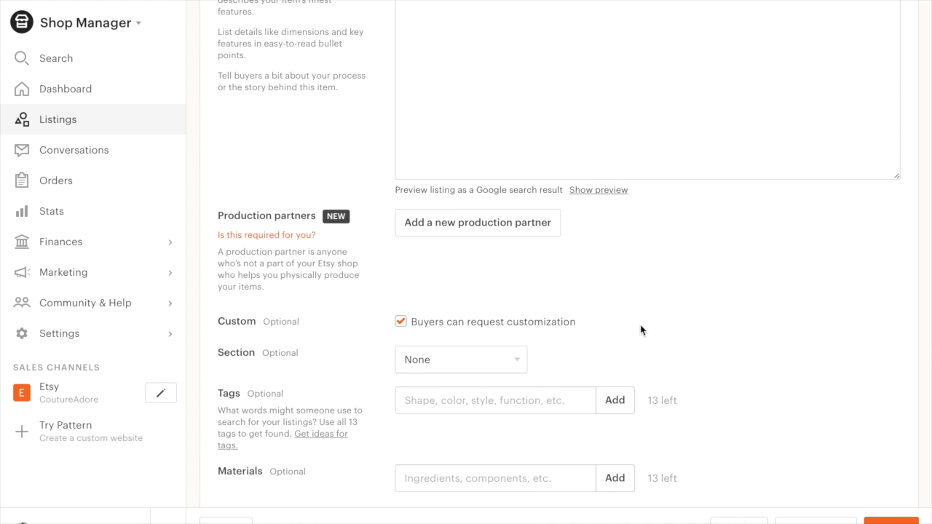
Set the listing's price to $24.99
{"action": "scroll", "coordinate": [641, 330], "scroll_direction": "down", "scroll_amount": 5}
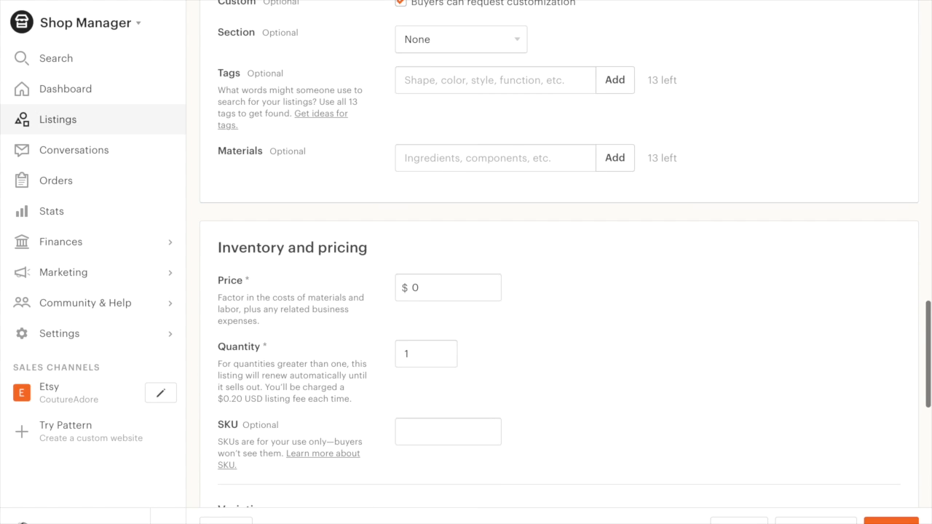
{"action": "left_click", "coordinate": [452, 287]}
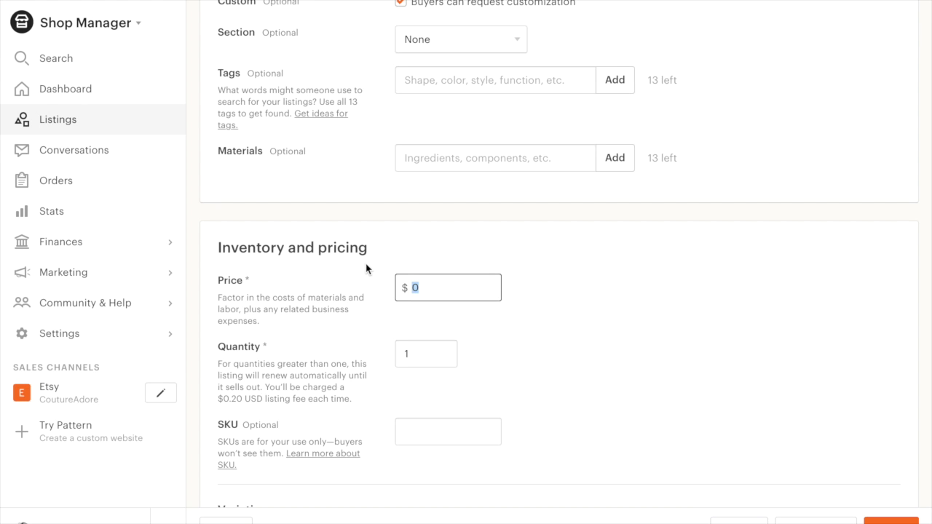
{"action": "type", "text": "24.99"}
Publish the new listing with Padded Flat Rate shipping and accept the $0.20 listing fee
{"action": "left_click_drag", "start_coordinate": [924, 305], "coordinate": [924, 379]}
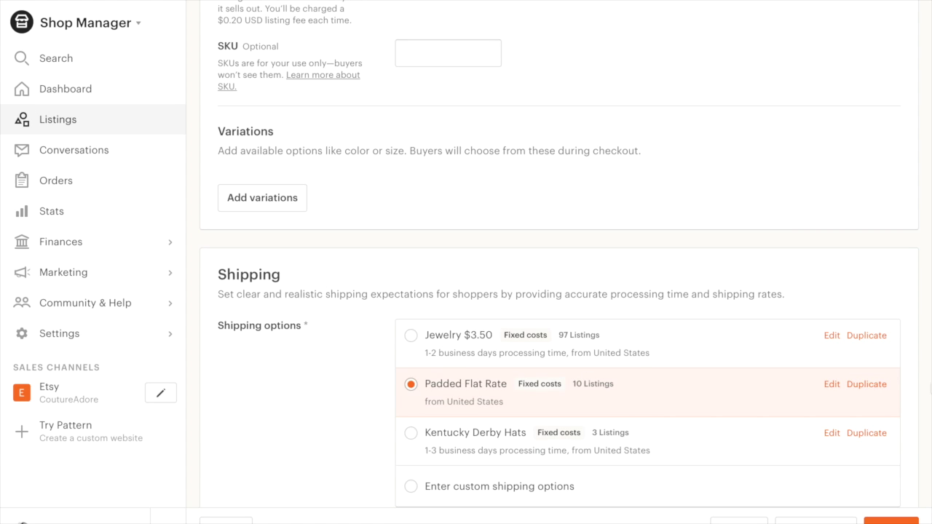
{"action": "scroll", "coordinate": [929, 406], "scroll_direction": "down", "scroll_amount": 5}
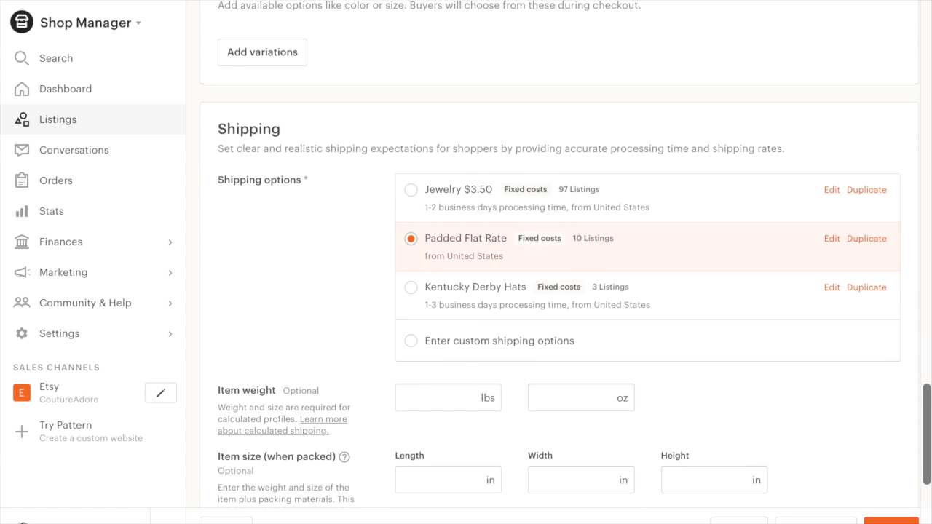
{"action": "scroll", "coordinate": [910, 481], "scroll_direction": "down", "scroll_amount": 3}
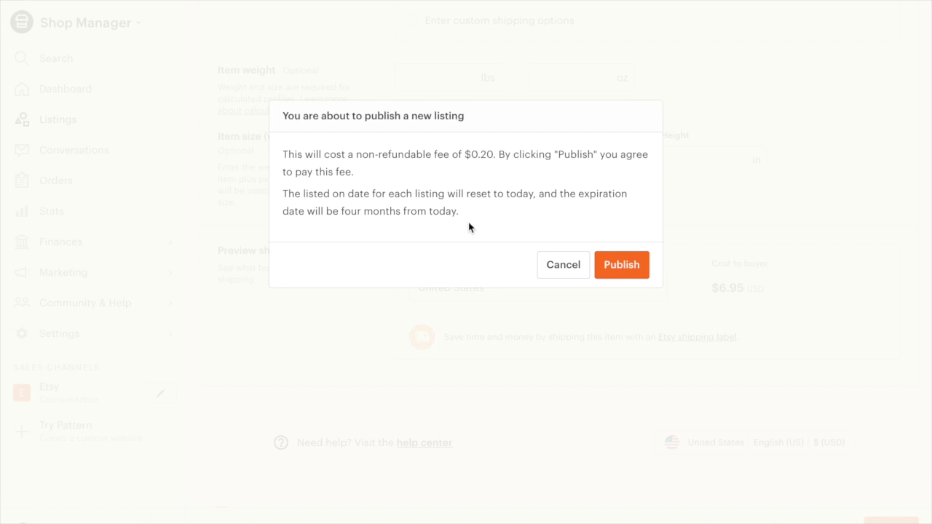
{"action": "left_click", "coordinate": [620, 266]}
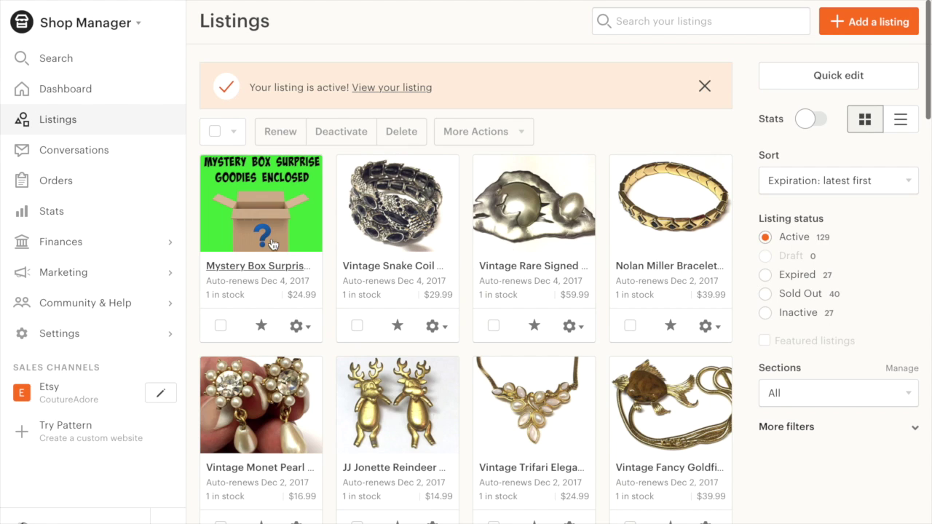
Open the CoutureAdore storefront and view the new mystery box listing among the shop's items
{"action": "left_click", "coordinate": [61, 393]}
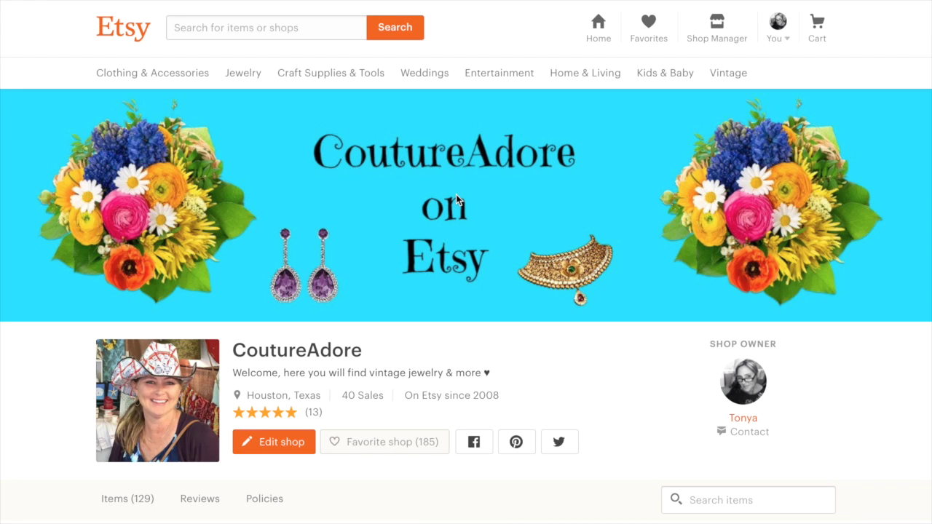
{"action": "scroll", "coordinate": [456, 195], "scroll_direction": "down", "scroll_amount": 1}
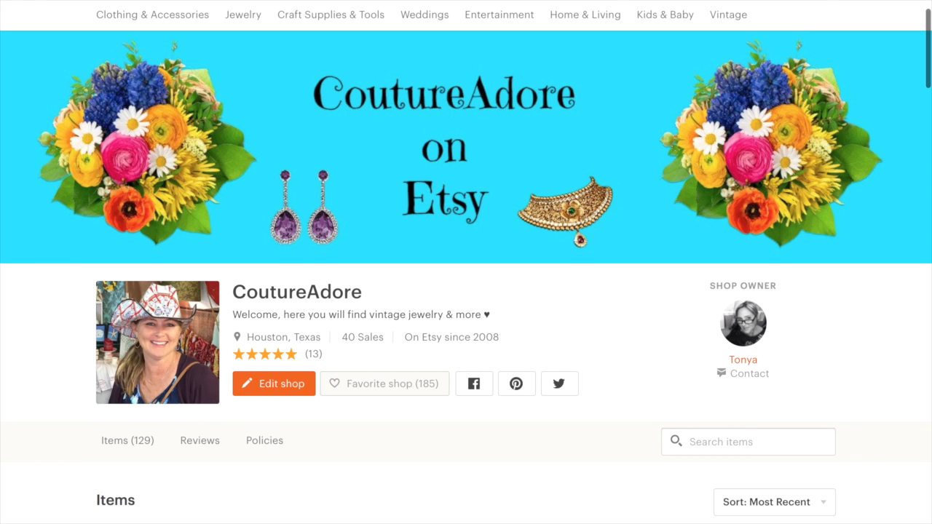
{"action": "scroll", "coordinate": [466, 262], "scroll_direction": "down", "scroll_amount": 4}
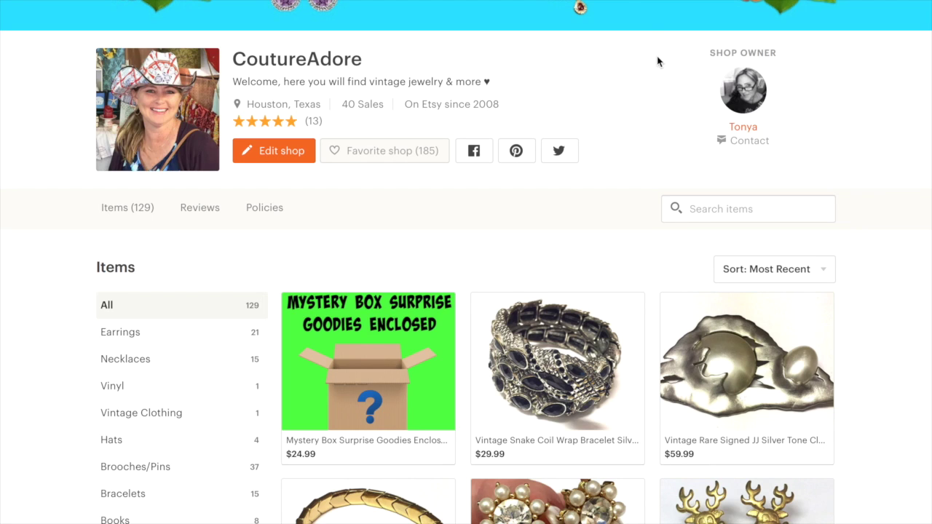
Switch to the unpublished Mystery Box of Jewelry listing and expand its window to full screen
{"action": "mouse_move", "coordinate": [626, 1]}
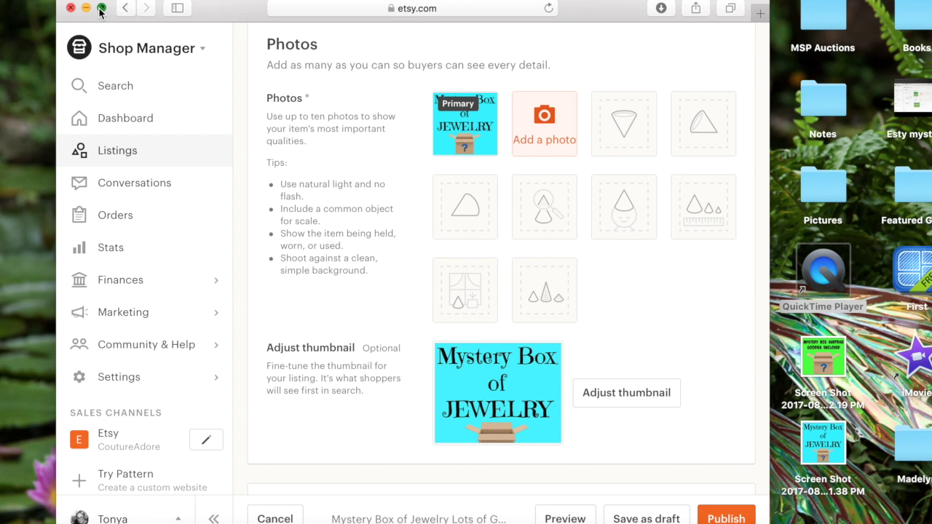
{"action": "left_click", "coordinate": [101, 10]}
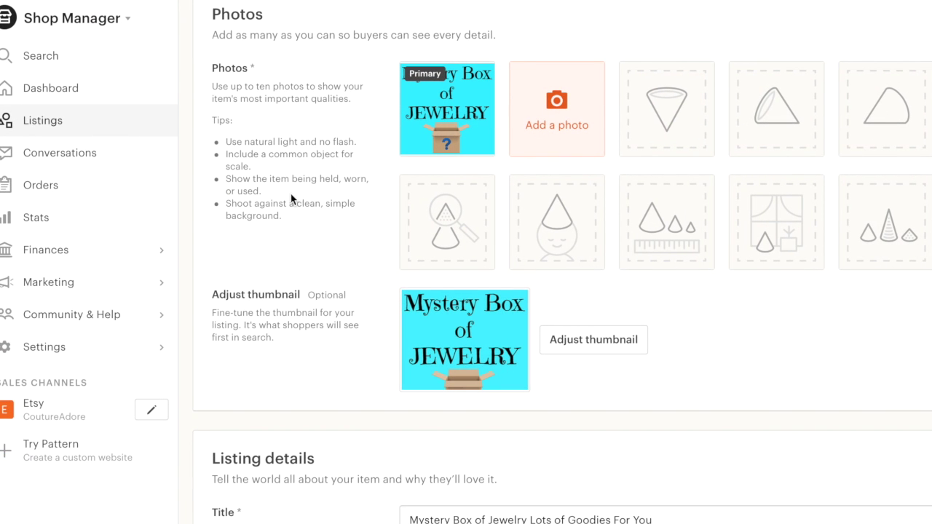
{"action": "mouse_move", "coordinate": [583, 1]}
{"action": "mouse_move", "coordinate": [483, 142]}
Keep the jewelry box listing set to "I did", "A finished product" and "Made To Order", with the category Jewelry
{"action": "scroll", "coordinate": [885, 359], "scroll_direction": "down", "scroll_amount": 3}
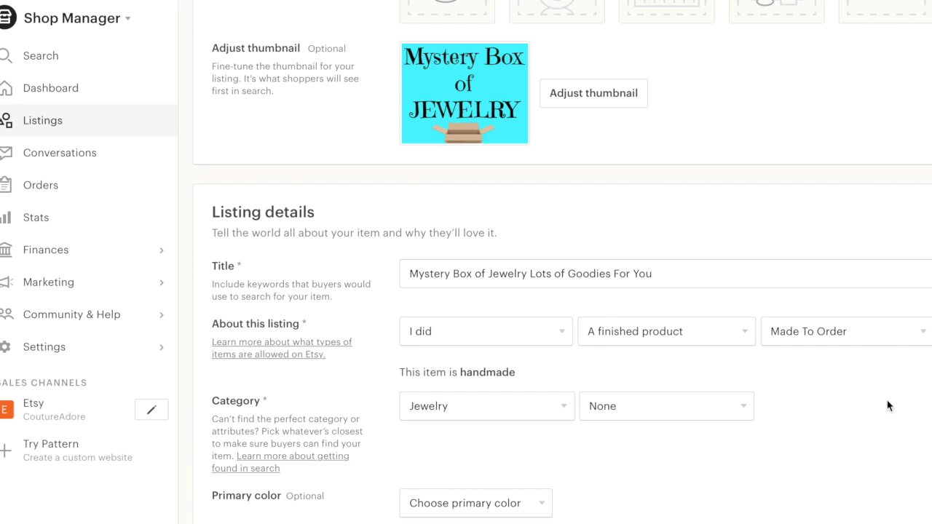
{"action": "left_click", "coordinate": [563, 334]}
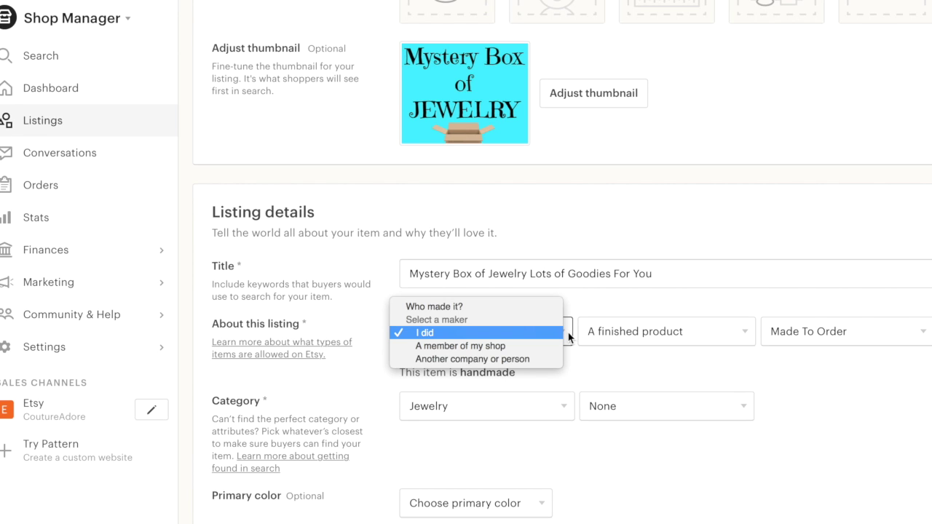
{"action": "left_click", "coordinate": [564, 335]}
{"action": "left_click", "coordinate": [753, 334]}
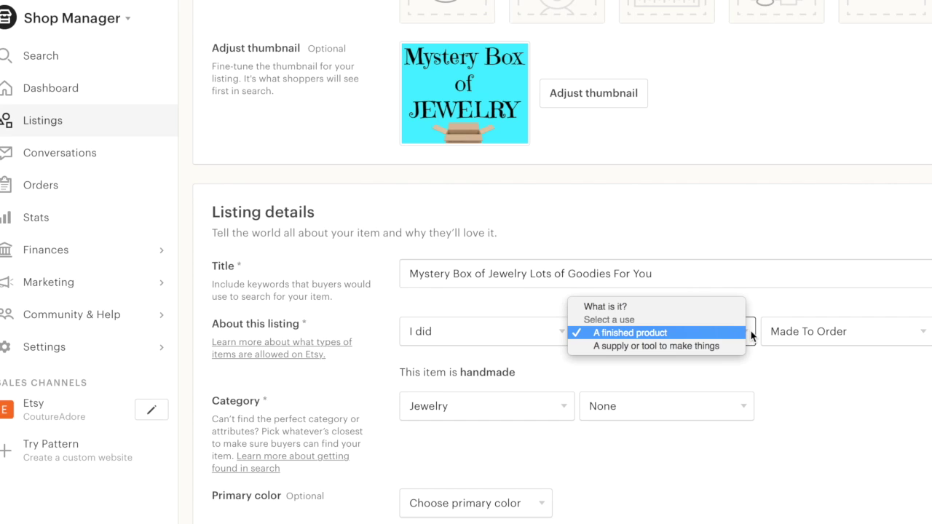
{"action": "left_click", "coordinate": [742, 332]}
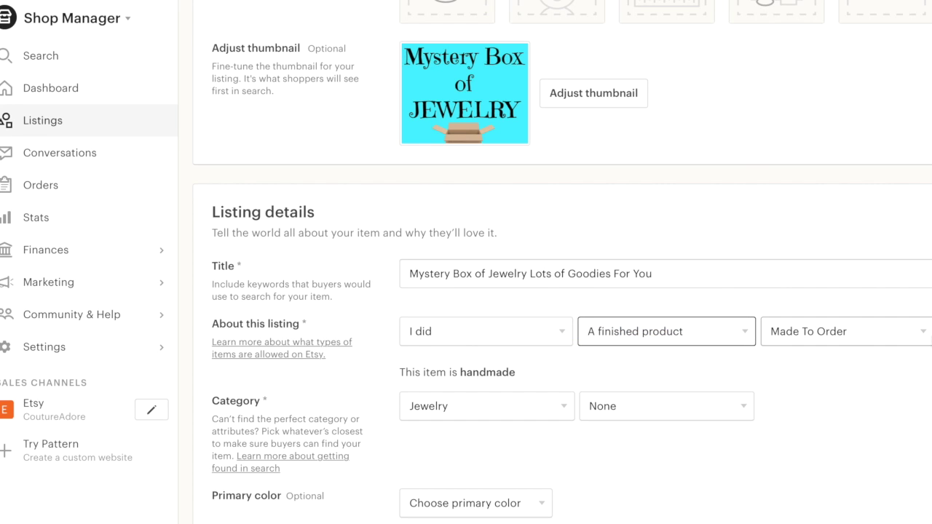
{"action": "left_click", "coordinate": [916, 334]}
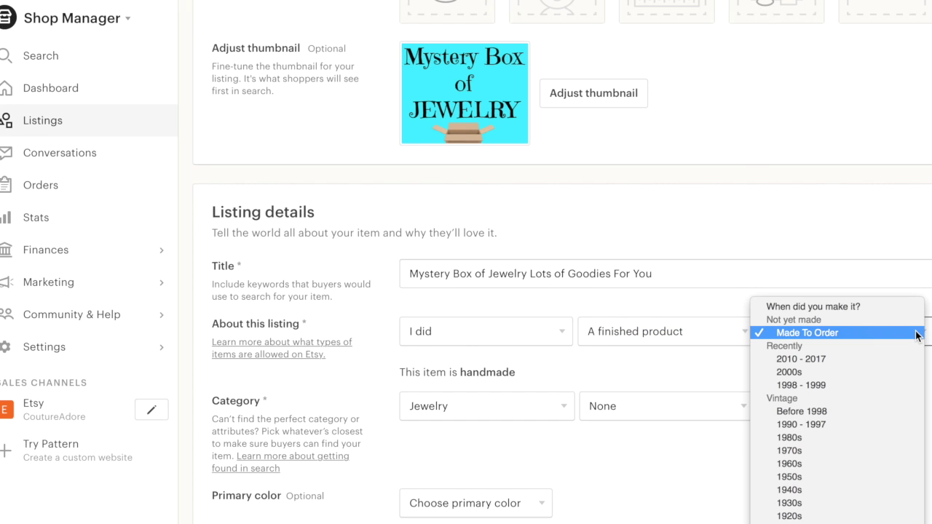
{"action": "left_click", "coordinate": [917, 335]}
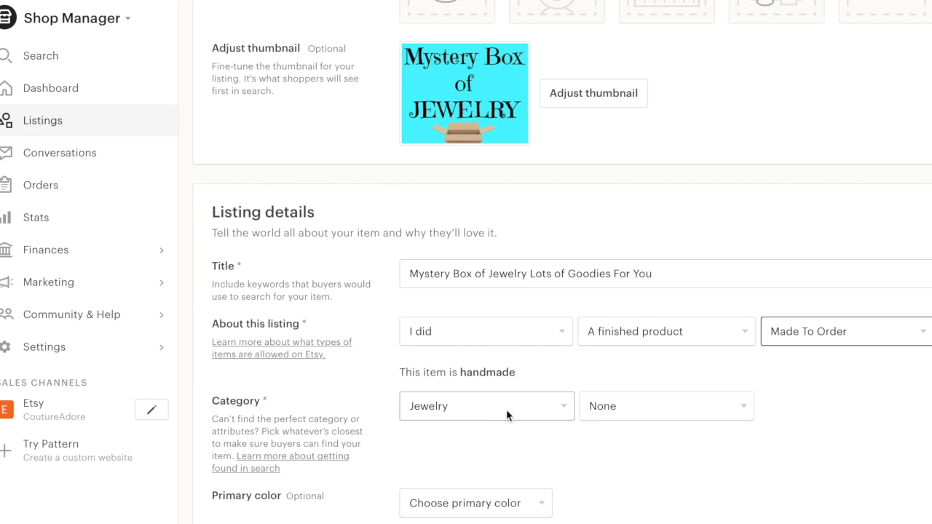
{"action": "left_click", "coordinate": [560, 405]}
{"action": "left_click", "coordinate": [561, 405]}
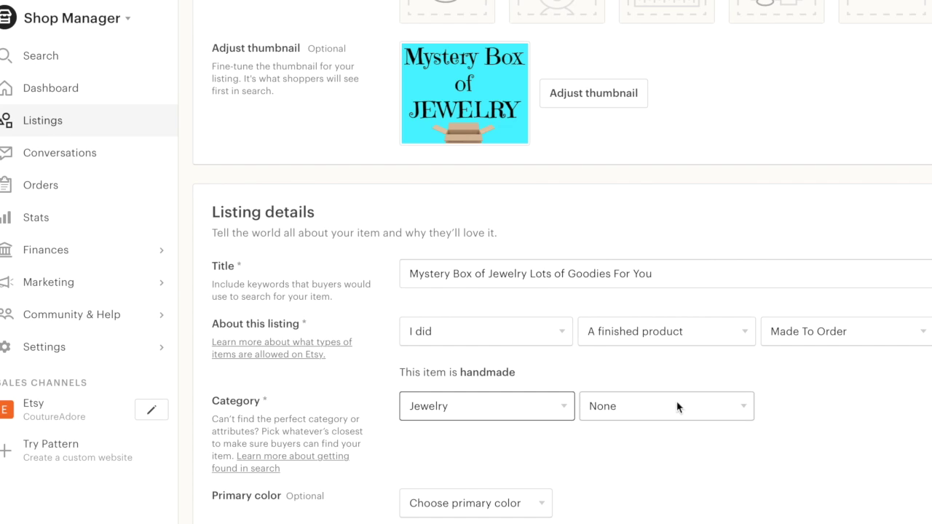
Review the optional attributes, renewal option, type and description, keeping the shop section at None
{"action": "scroll", "coordinate": [798, 436], "scroll_direction": "down", "scroll_amount": 3}
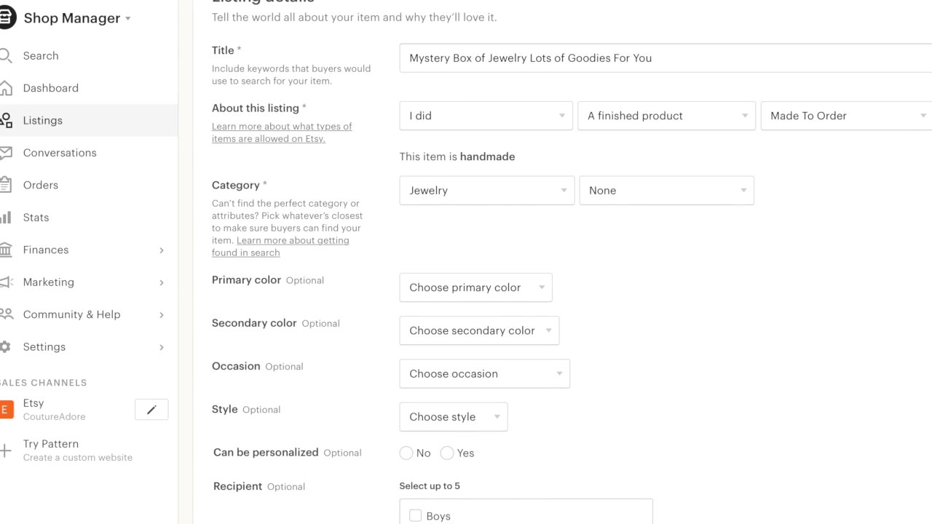
{"action": "scroll", "coordinate": [572, 262], "scroll_direction": "down", "scroll_amount": 3}
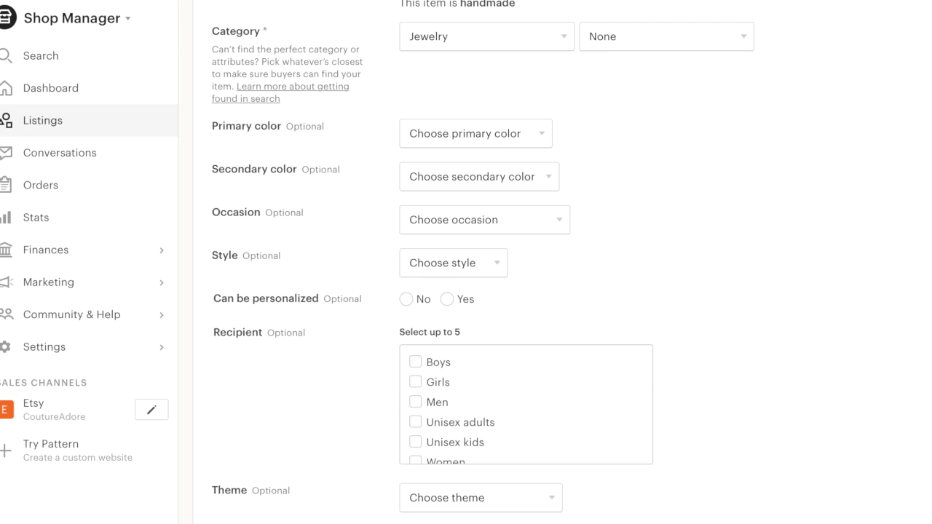
{"action": "scroll", "coordinate": [572, 262], "scroll_direction": "down", "scroll_amount": 3}
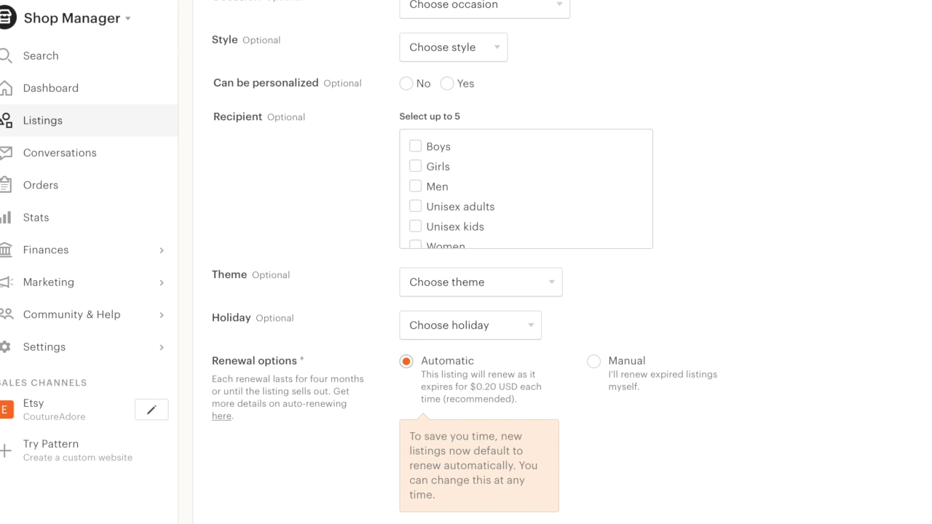
{"action": "scroll", "coordinate": [571, 262], "scroll_direction": "down", "scroll_amount": 3}
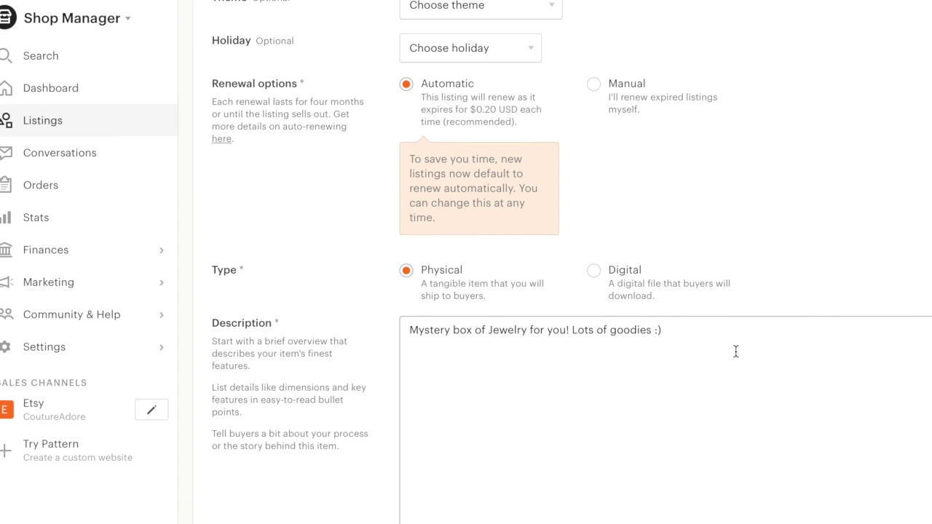
{"action": "left_click", "coordinate": [723, 328]}
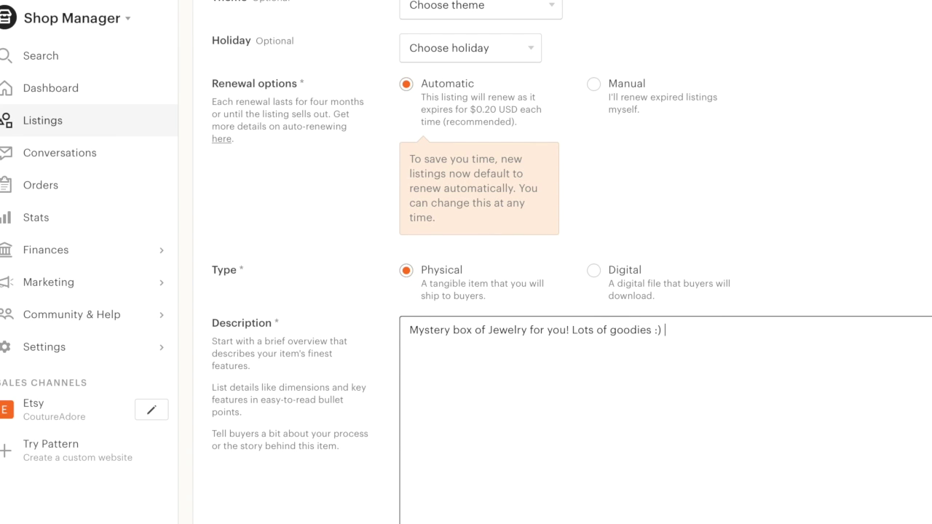
{"action": "scroll", "coordinate": [724, 328], "scroll_direction": "down", "scroll_amount": 2}
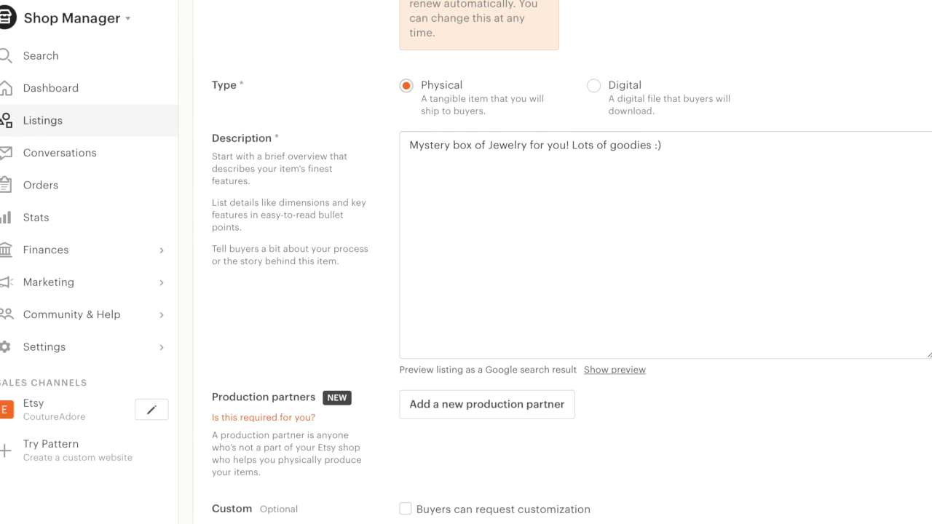
{"action": "scroll", "coordinate": [794, 321], "scroll_direction": "down", "scroll_amount": 3}
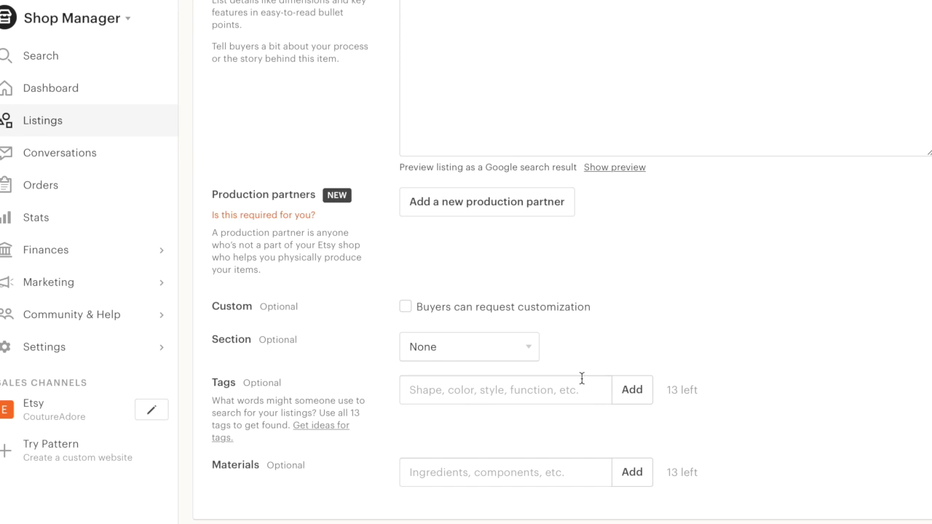
{"action": "left_click", "coordinate": [534, 353]}
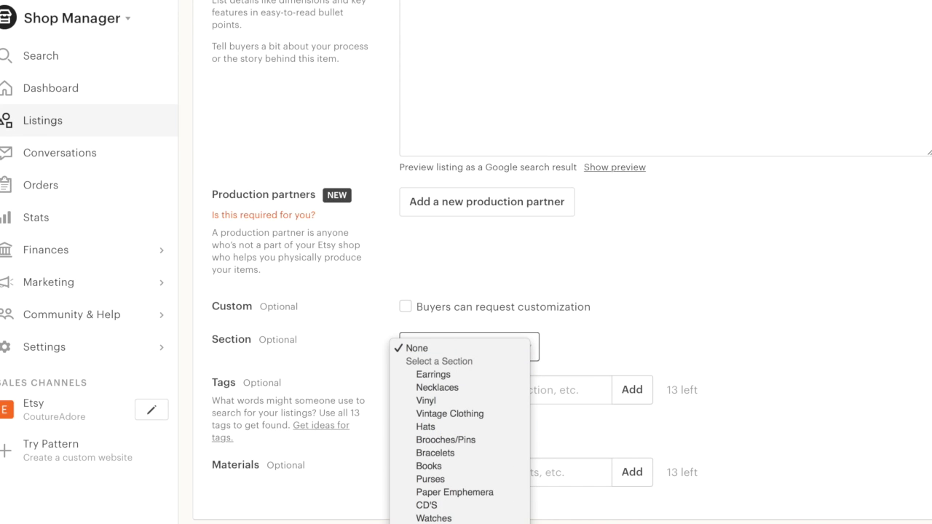
{"action": "left_click", "coordinate": [474, 350]}
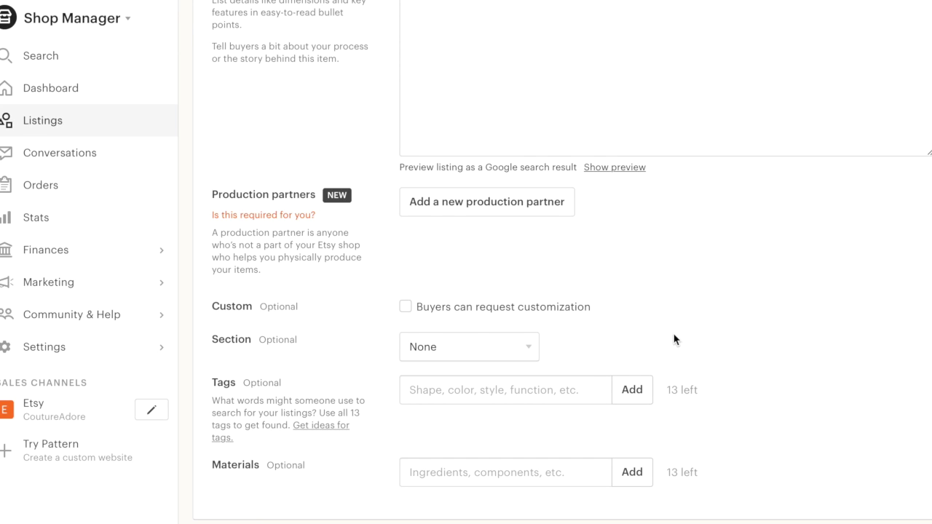
Set the jewelry box listing's price to $9.99
{"action": "scroll", "coordinate": [675, 339], "scroll_direction": "down", "scroll_amount": 1}
{"action": "scroll", "coordinate": [562, 275], "scroll_direction": "down", "scroll_amount": 7}
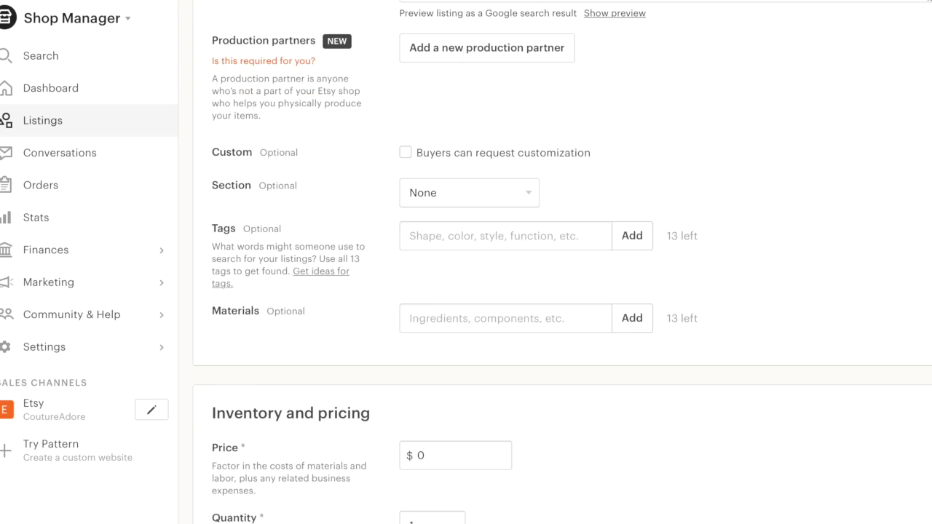
{"action": "left_click", "coordinate": [421, 363]}
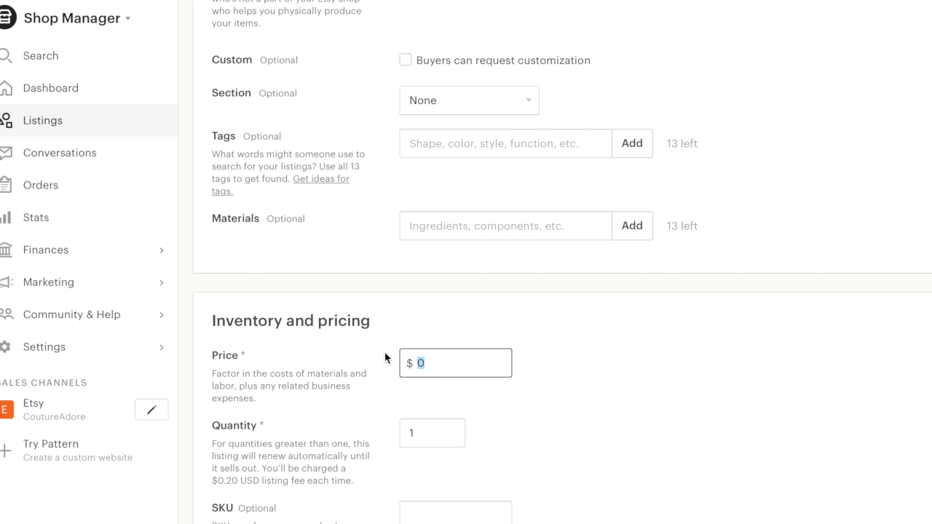
{"action": "type", "text": "9.99"}
Add a Size variation to the listing and make prices vary for each size
{"action": "scroll", "coordinate": [562, 262], "scroll_direction": "down", "scroll_amount": 5}
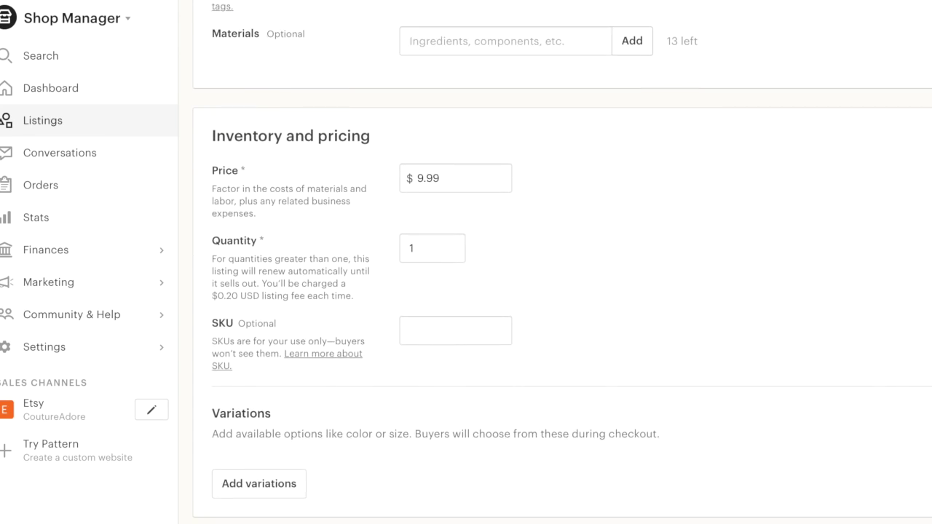
{"action": "scroll", "coordinate": [562, 262], "scroll_direction": "down", "scroll_amount": 1}
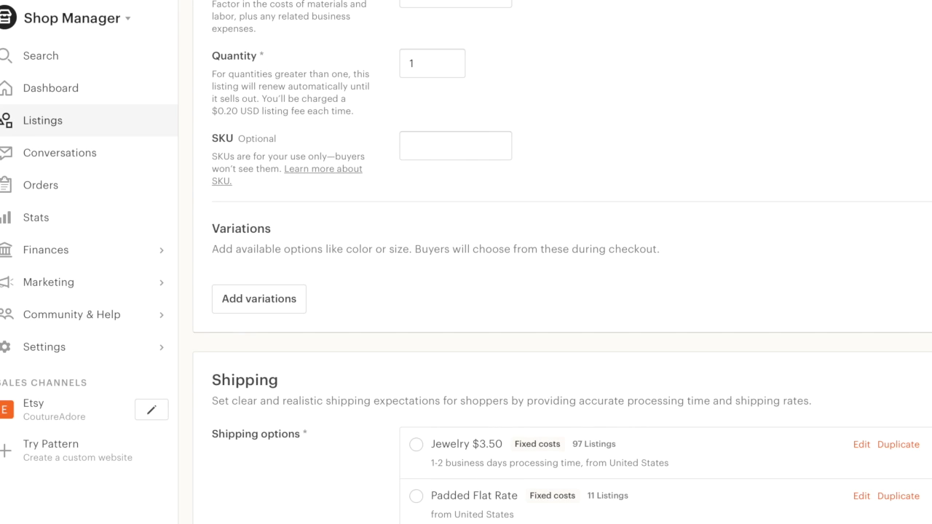
{"action": "scroll", "coordinate": [562, 262], "scroll_direction": "down", "scroll_amount": 2}
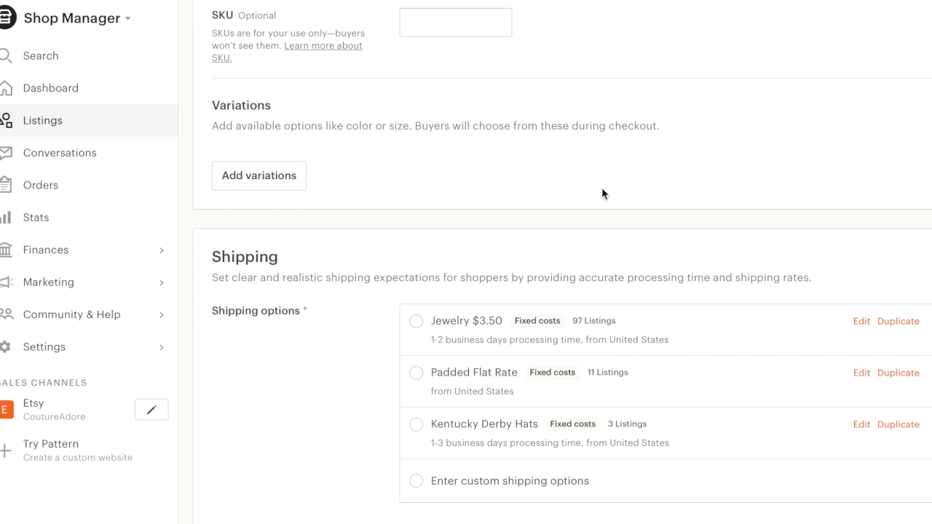
{"action": "left_click", "coordinate": [285, 181]}
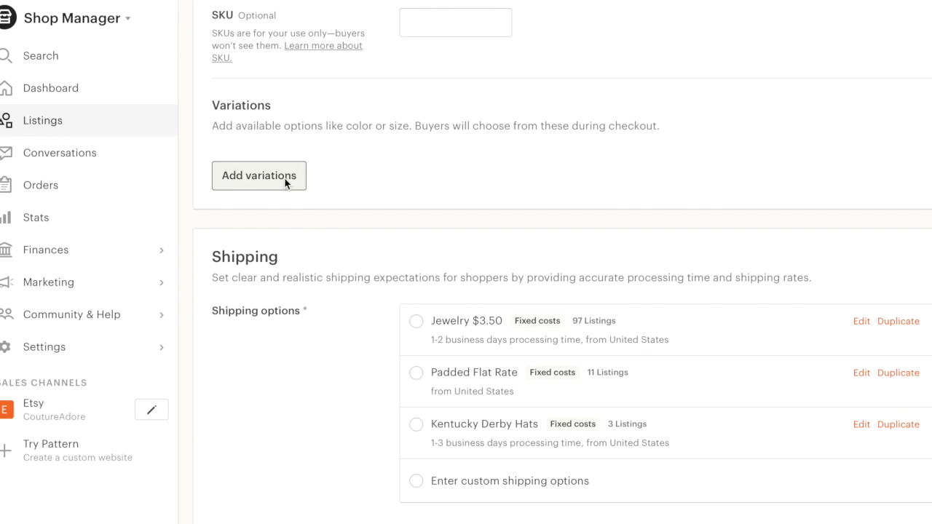
{"action": "left_click", "coordinate": [377, 216]}
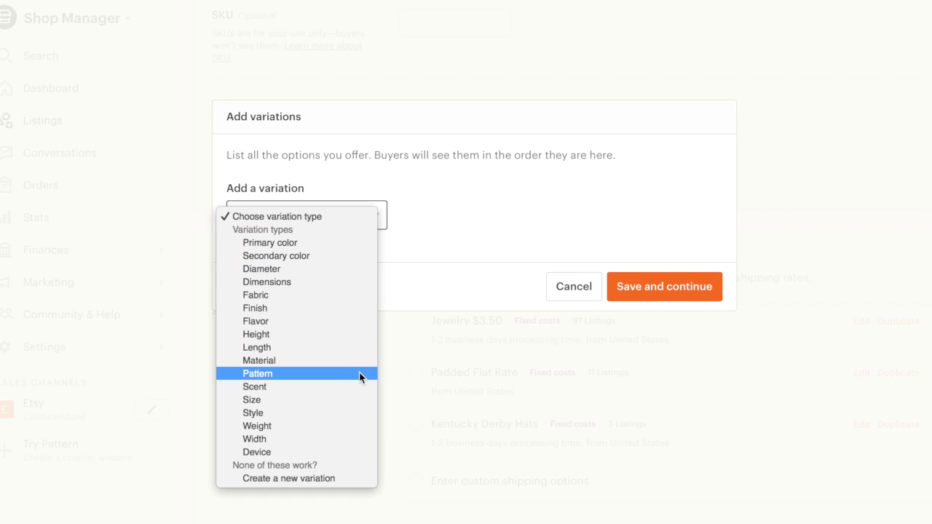
{"action": "left_click", "coordinate": [348, 401]}
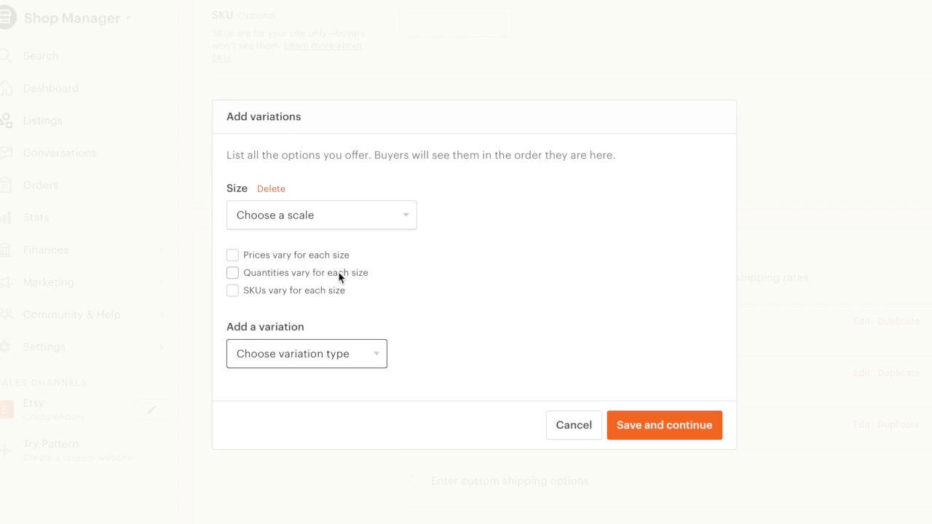
{"action": "left_click", "coordinate": [233, 255]}
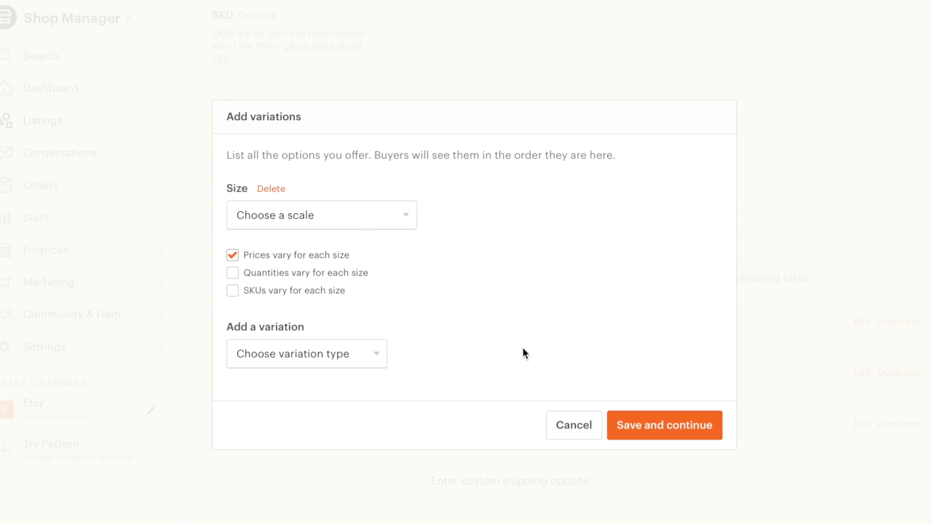
Create a second, custom variation named "size"
{"action": "left_click", "coordinate": [666, 433]}
{"action": "left_click", "coordinate": [378, 355]}
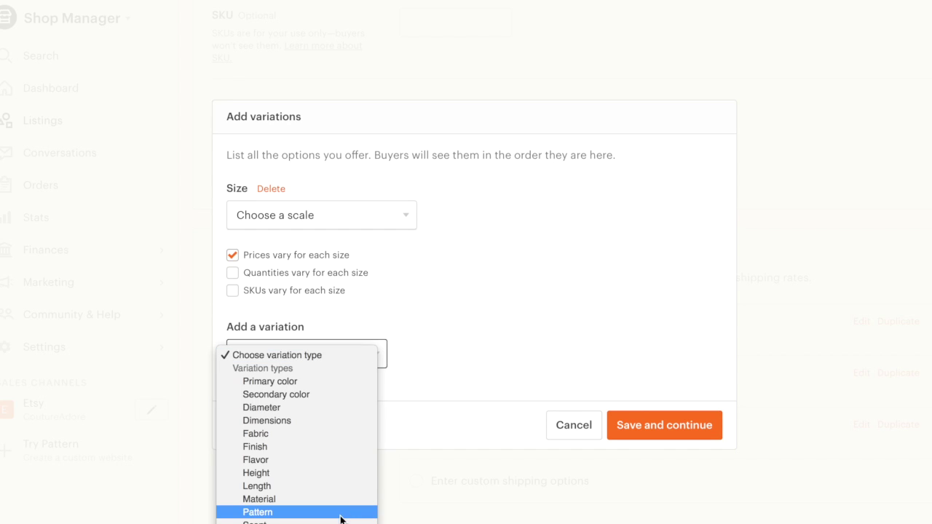
{"action": "scroll", "coordinate": [340, 519], "scroll_direction": "down", "scroll_amount": 1}
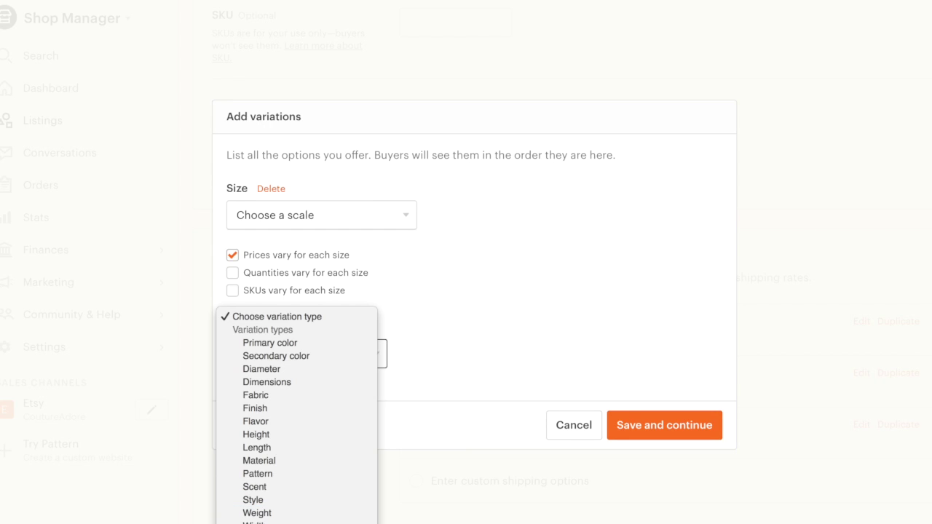
{"action": "left_click", "coordinate": [291, 521]}
{"action": "left_click", "coordinate": [371, 394]}
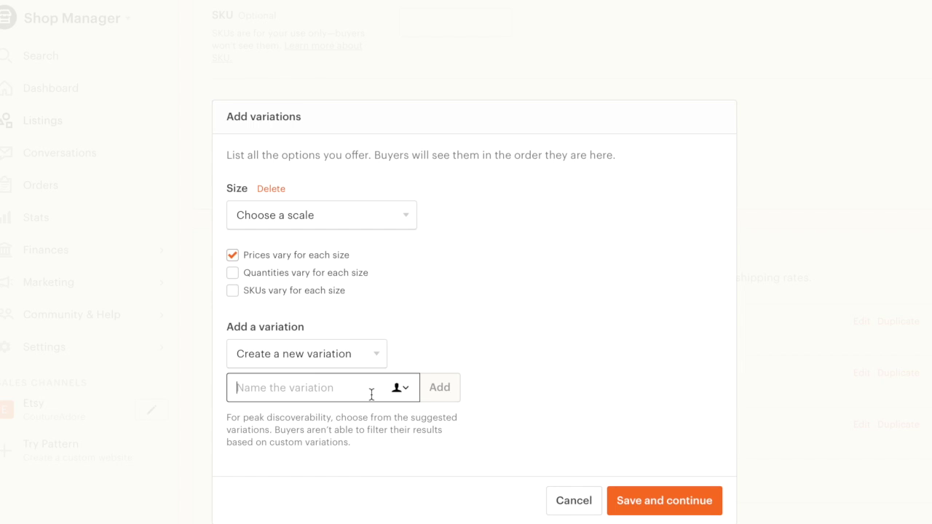
{"action": "type", "text": "si"}
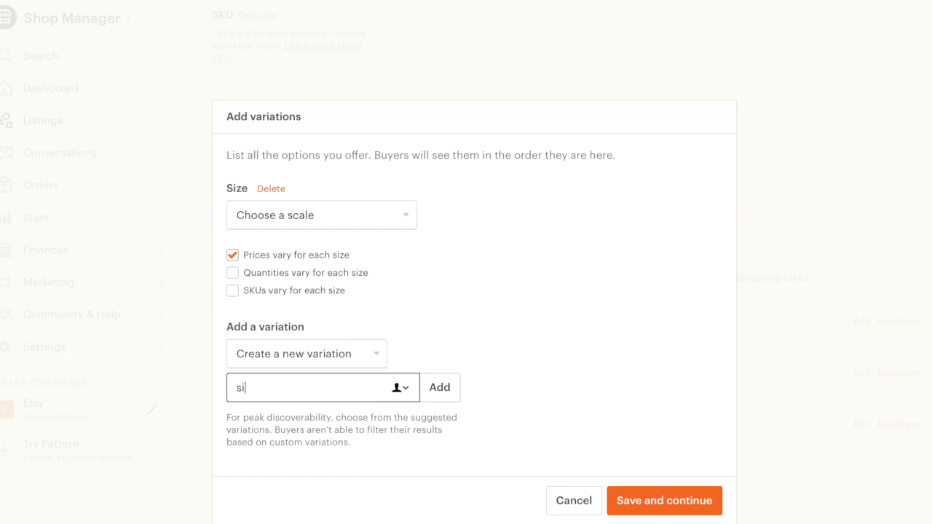
{"action": "type", "text": "ze"}
{"action": "left_click", "coordinate": [439, 387]}
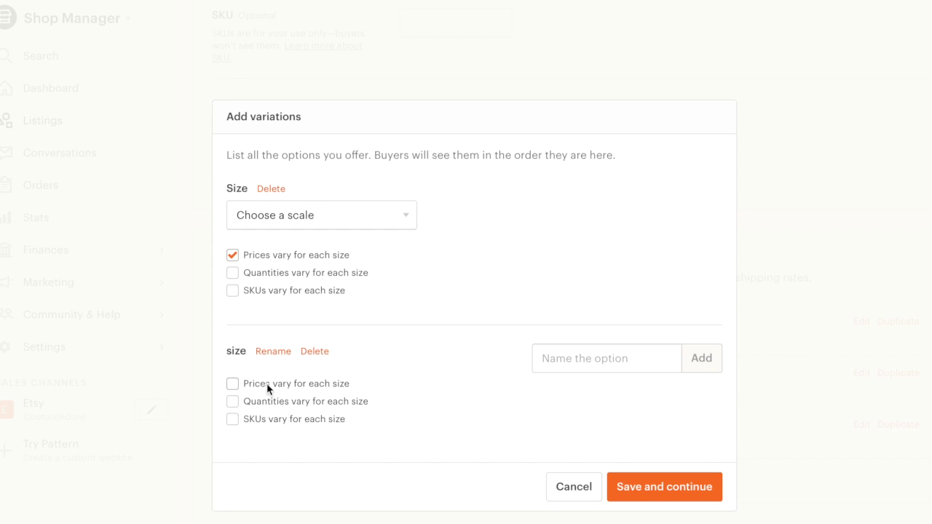
Make prices vary for the custom size variation and add the option "small" to it
{"action": "left_click", "coordinate": [604, 364]}
{"action": "left_click", "coordinate": [232, 384]}
{"action": "left_click", "coordinate": [651, 364]}
{"action": "type", "text": "size"}
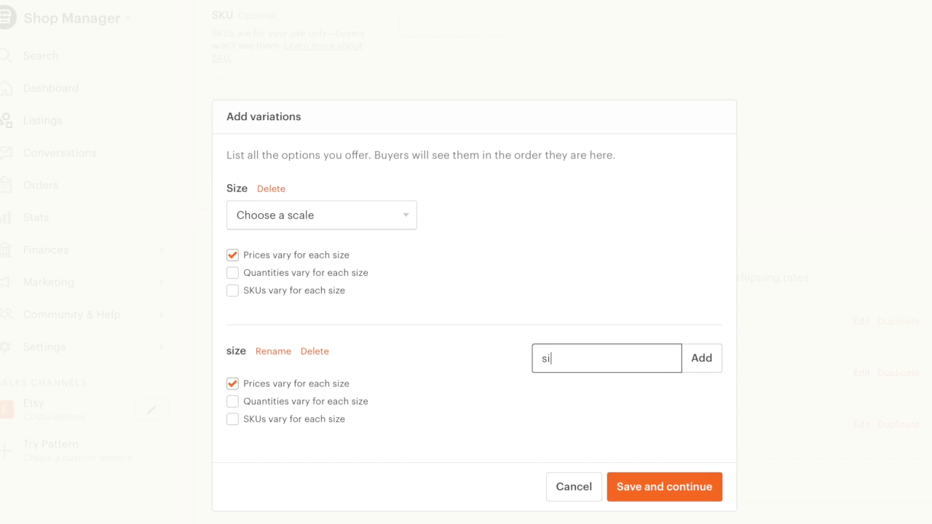
{"action": "key", "text": "BackSpace"}
{"action": "key", "text": "BackSpace"}
{"action": "key", "text": "BackSpace"}
{"action": "key", "text": "BackSpace"}
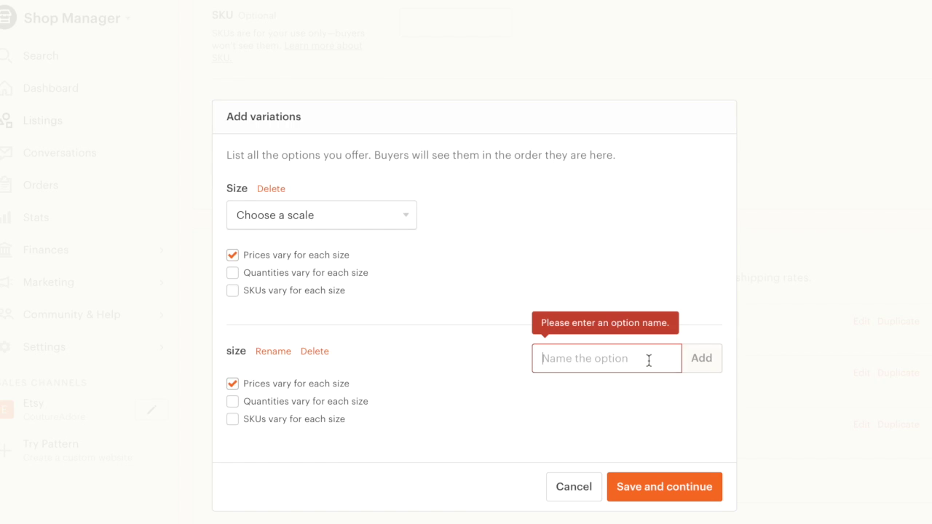
{"action": "type", "text": "small"}
{"action": "left_click", "coordinate": [711, 370]}
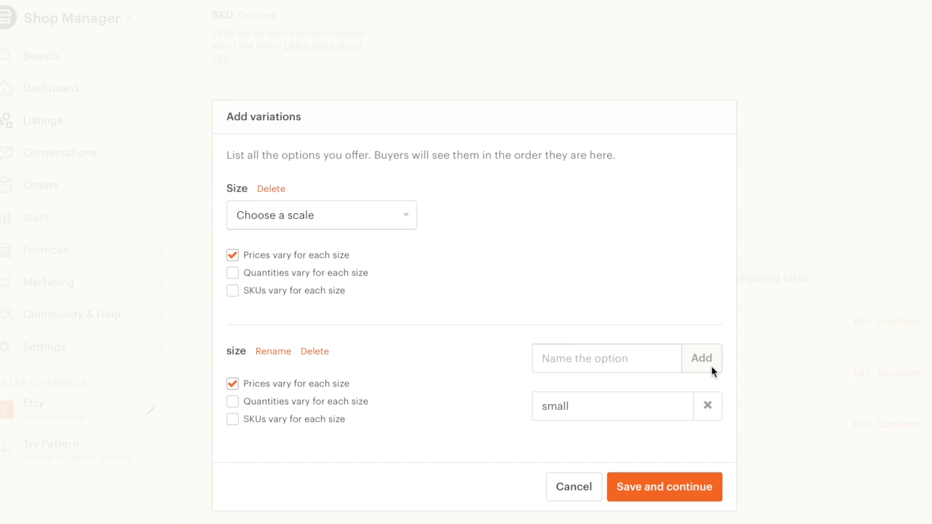
Add the options "medium" and "Large" to the custom size variation, and close the variations dialog without saving
{"action": "left_click", "coordinate": [656, 362]}
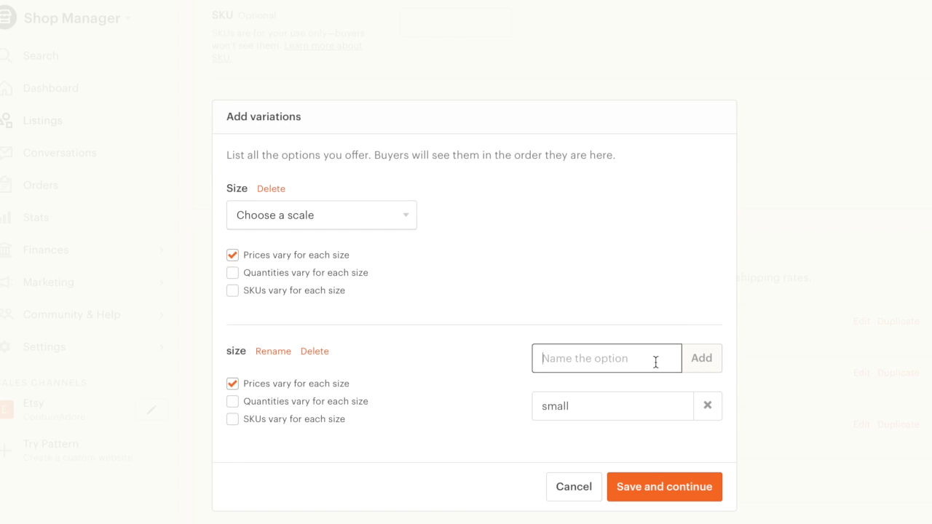
{"action": "type", "text": "medium"}
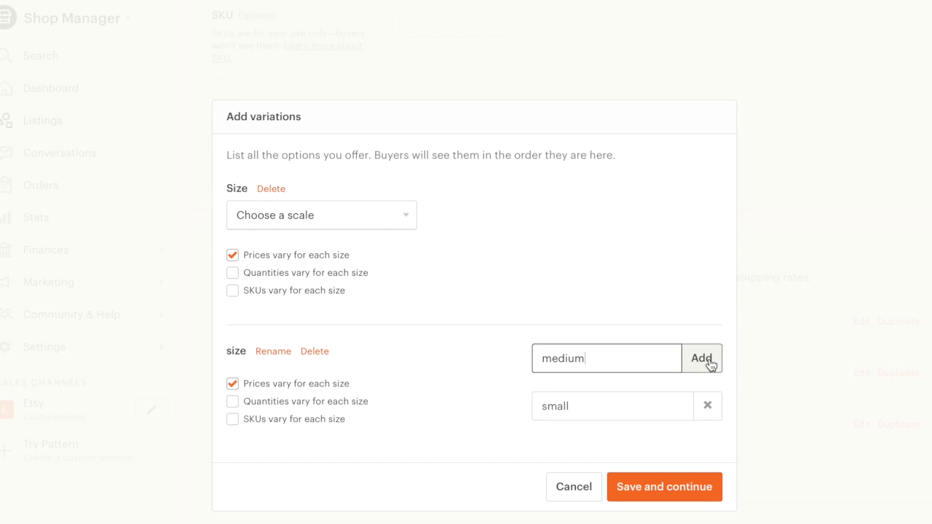
{"action": "left_click", "coordinate": [711, 364]}
{"action": "left_click", "coordinate": [652, 359]}
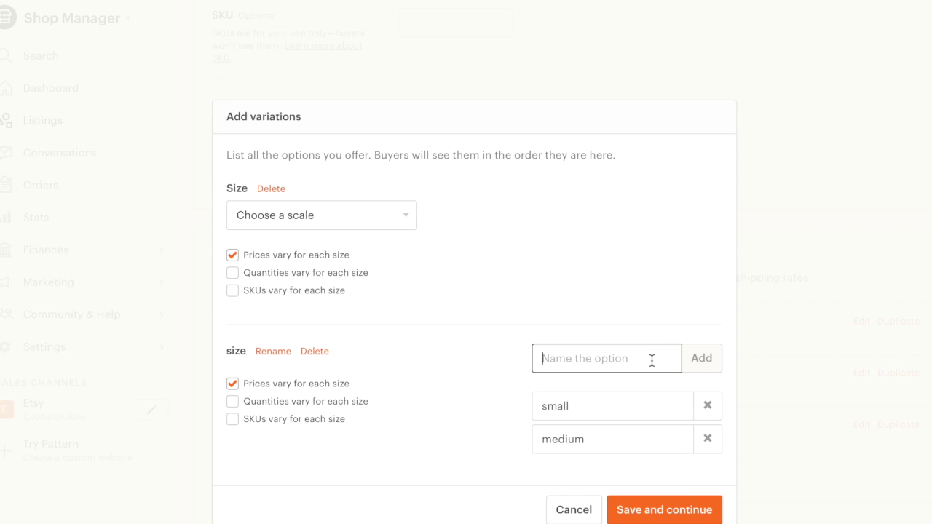
{"action": "type", "text": "Large"}
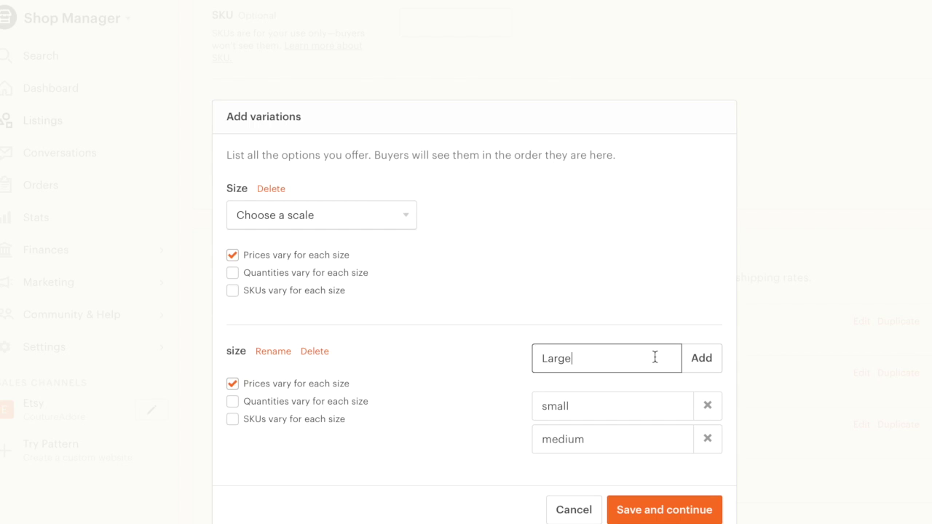
{"action": "left_click", "coordinate": [701, 363]}
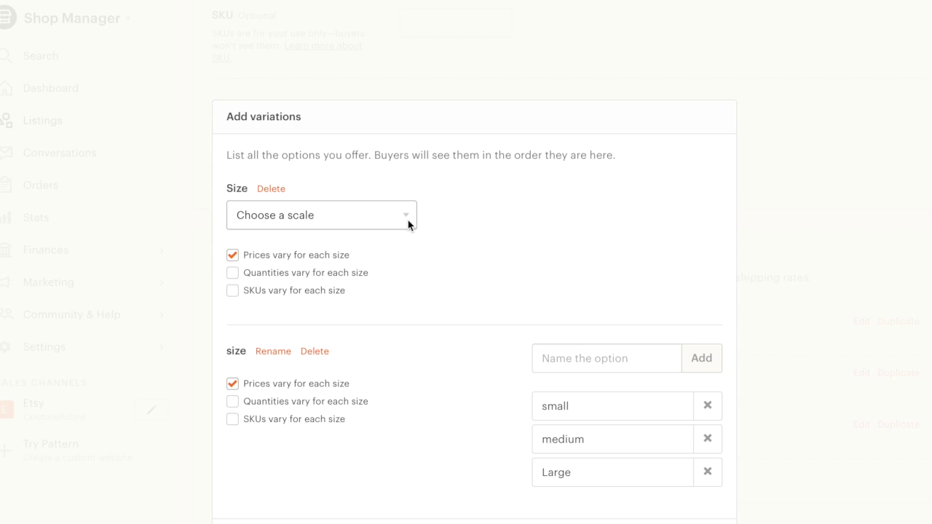
{"action": "left_click", "coordinate": [845, 287]}
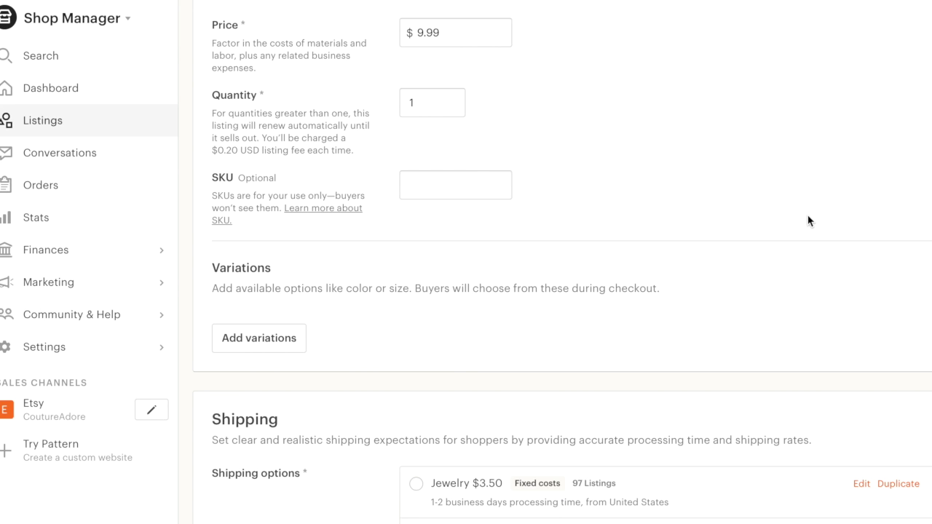
Assign the Jewelry $3.50 fixed-cost shipping option to the jewelry mystery box listing
{"action": "scroll", "coordinate": [808, 220], "scroll_direction": "down", "scroll_amount": 3}
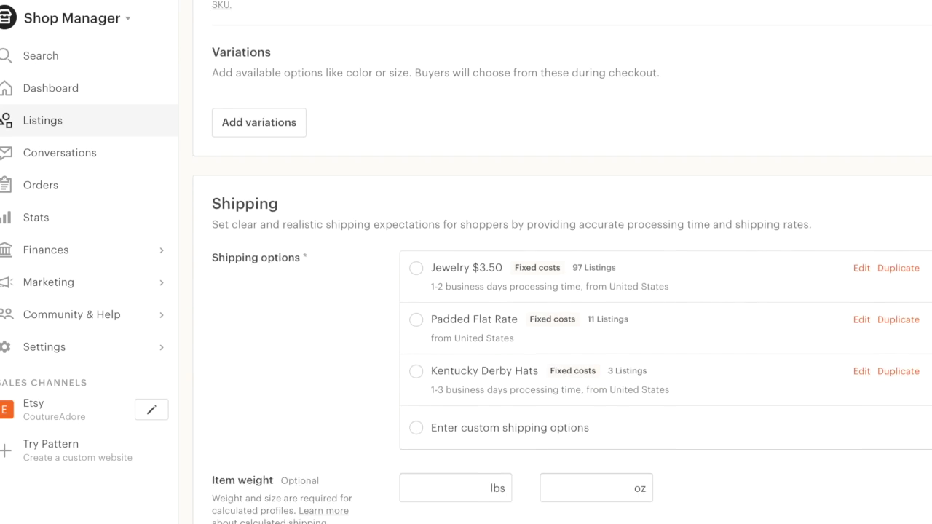
{"action": "scroll", "coordinate": [562, 262], "scroll_direction": "down", "scroll_amount": 4}
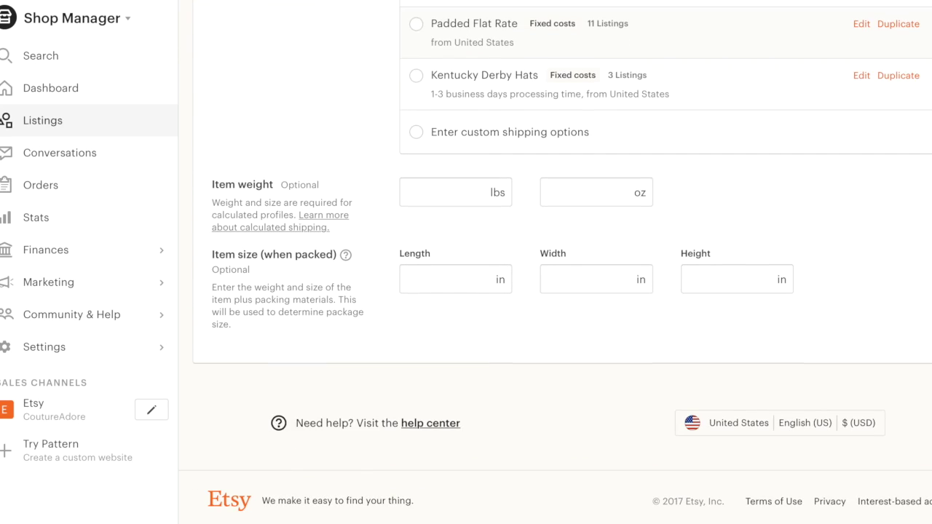
{"action": "scroll", "coordinate": [562, 262], "scroll_direction": "up", "scroll_amount": 5}
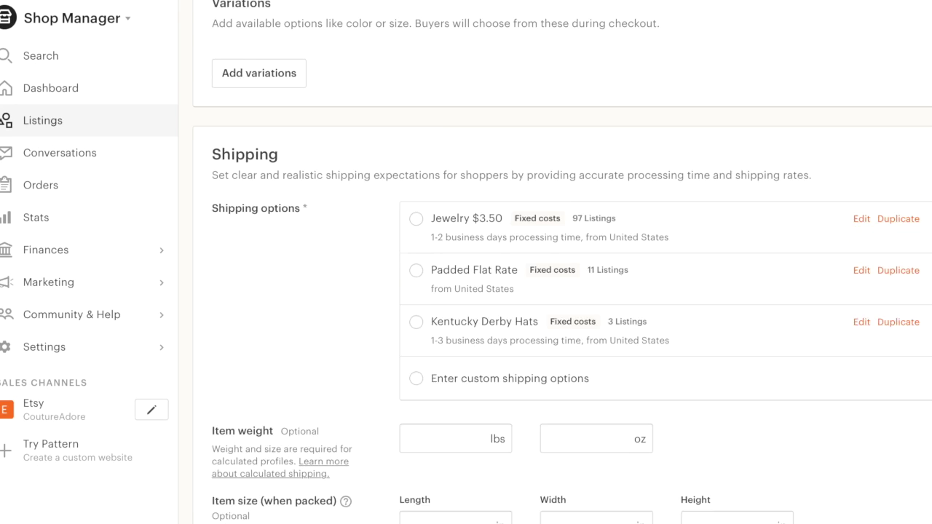
{"action": "scroll", "coordinate": [562, 262], "scroll_direction": "up", "scroll_amount": 5}
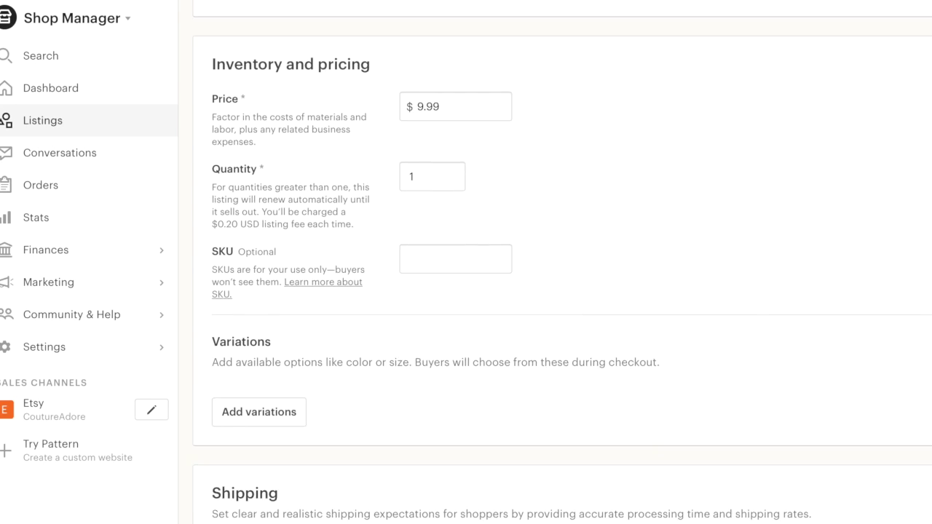
{"action": "scroll", "coordinate": [562, 262], "scroll_direction": "up", "scroll_amount": 1}
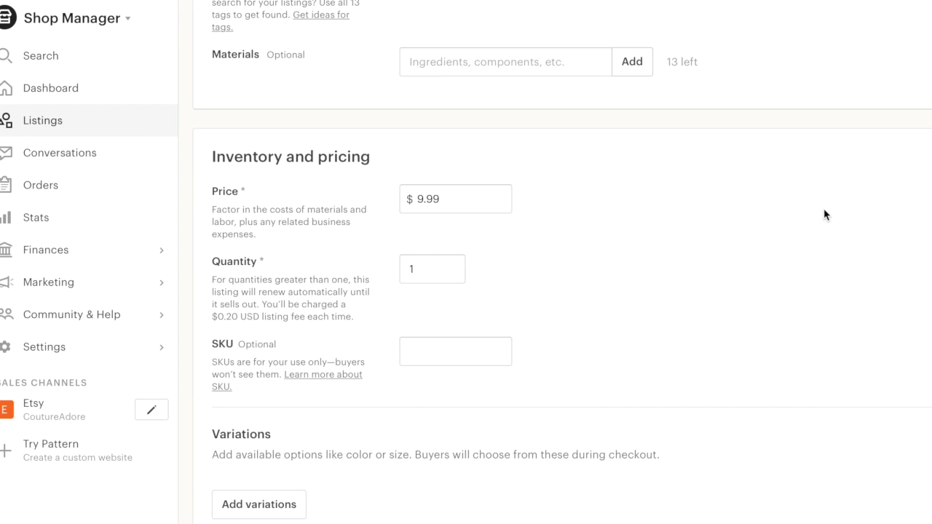
{"action": "scroll", "coordinate": [824, 211], "scroll_direction": "down", "scroll_amount": 3}
{"action": "scroll", "coordinate": [602, 255], "scroll_direction": "down", "scroll_amount": 2}
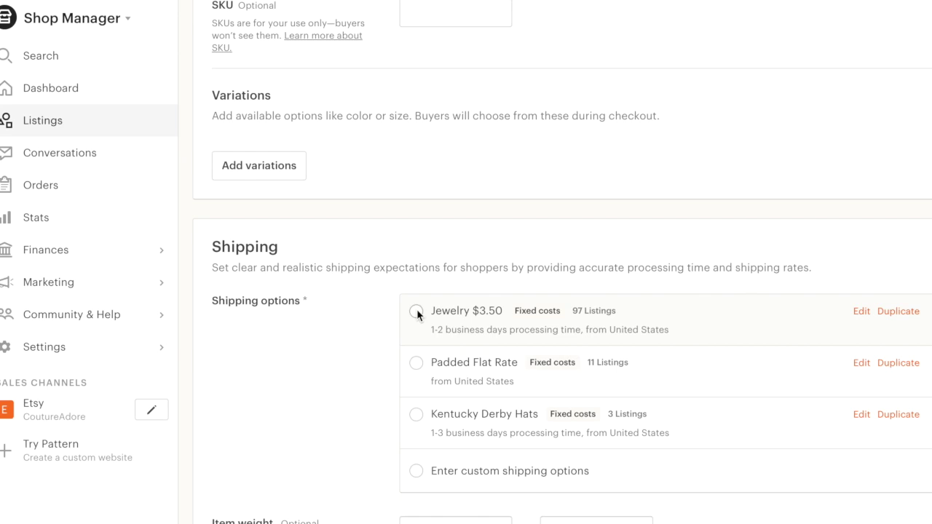
{"action": "left_click", "coordinate": [417, 363]}
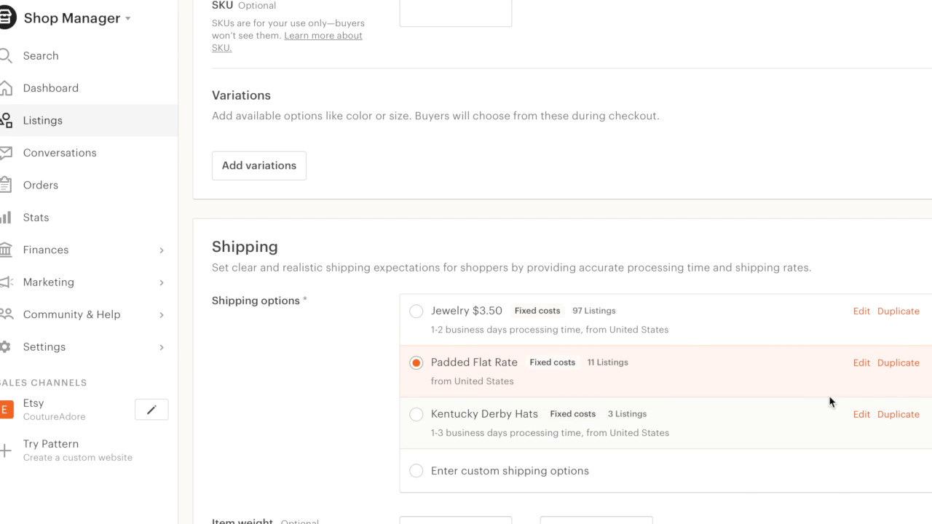
{"action": "left_click", "coordinate": [416, 311]}
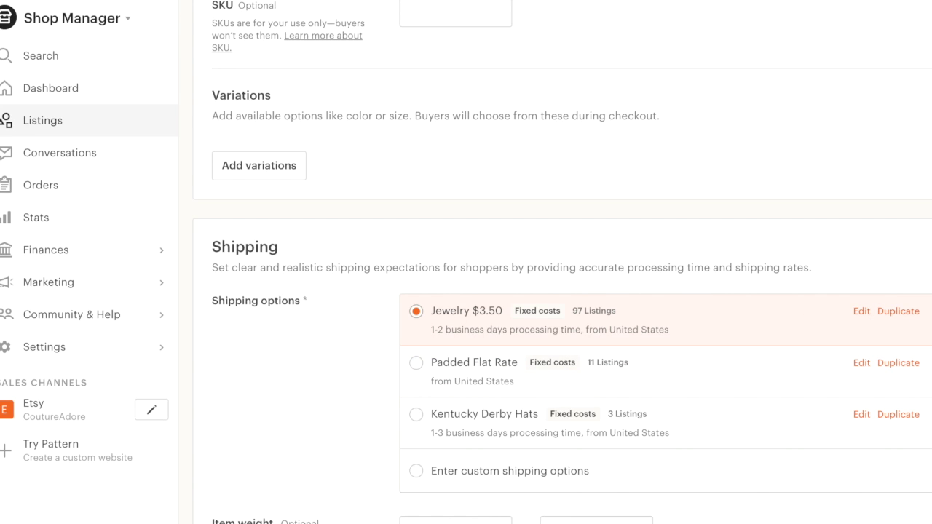
Publish the jewelry mystery box listing, agreeing to the $0.20 listing fee
{"action": "scroll", "coordinate": [562, 262], "scroll_direction": "down", "scroll_amount": 5}
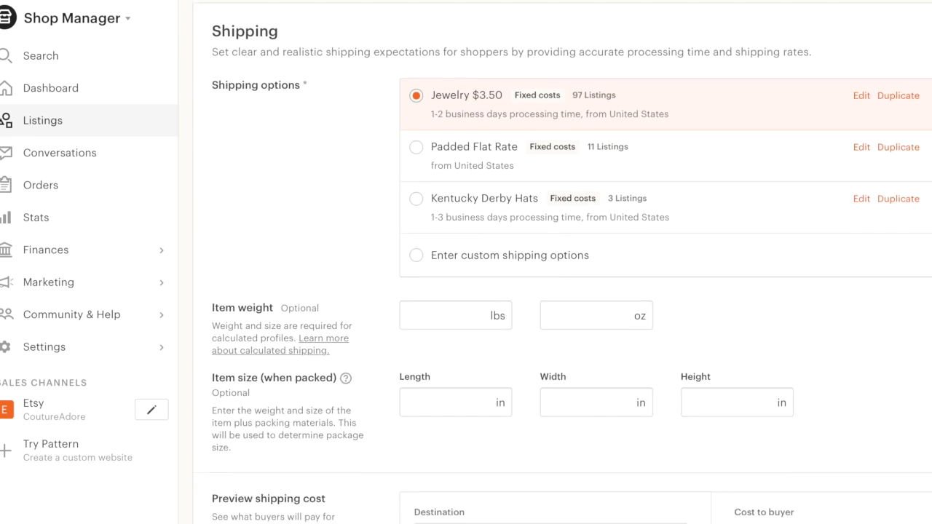
{"action": "scroll", "coordinate": [922, 449], "scroll_direction": "down", "scroll_amount": 2}
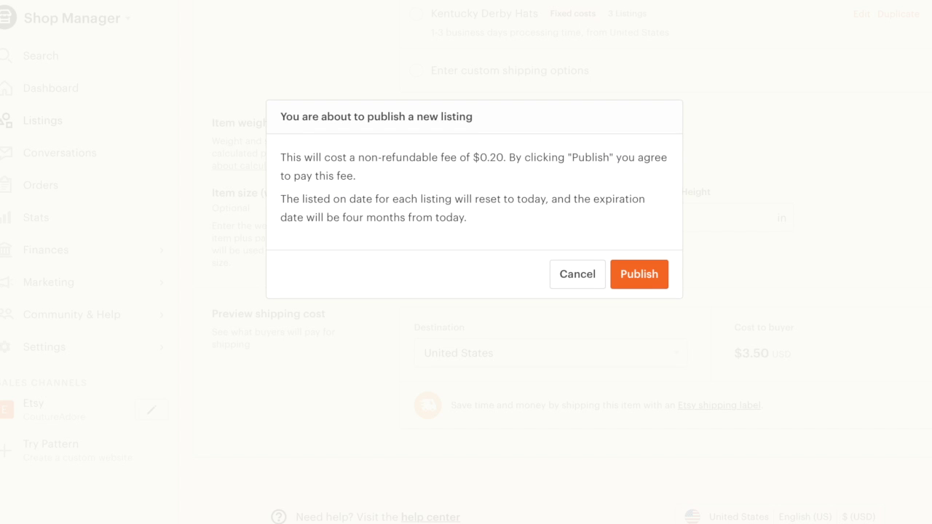
{"action": "left_click", "coordinate": [661, 278]}
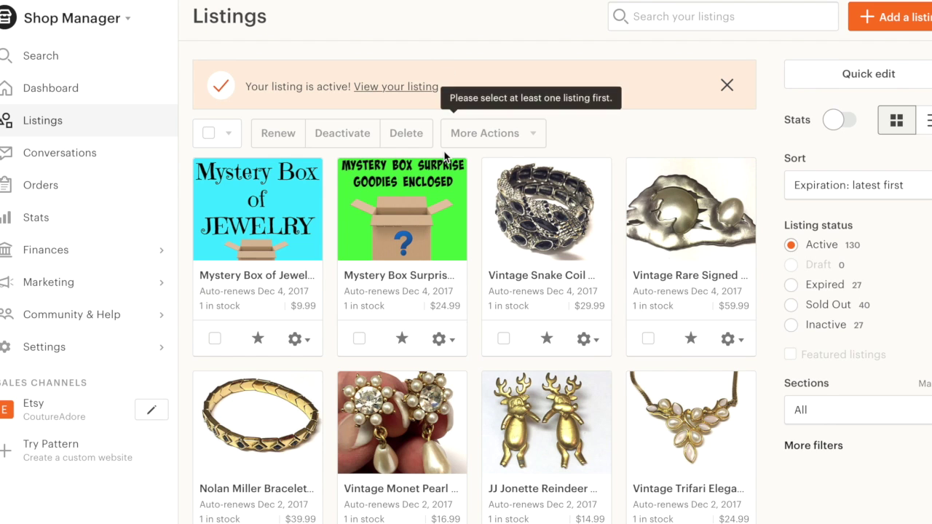
Go to the public CoutureAdore shop page and open the Mystery Box of Jewelry listing from its items
{"action": "left_click", "coordinate": [277, 277]}
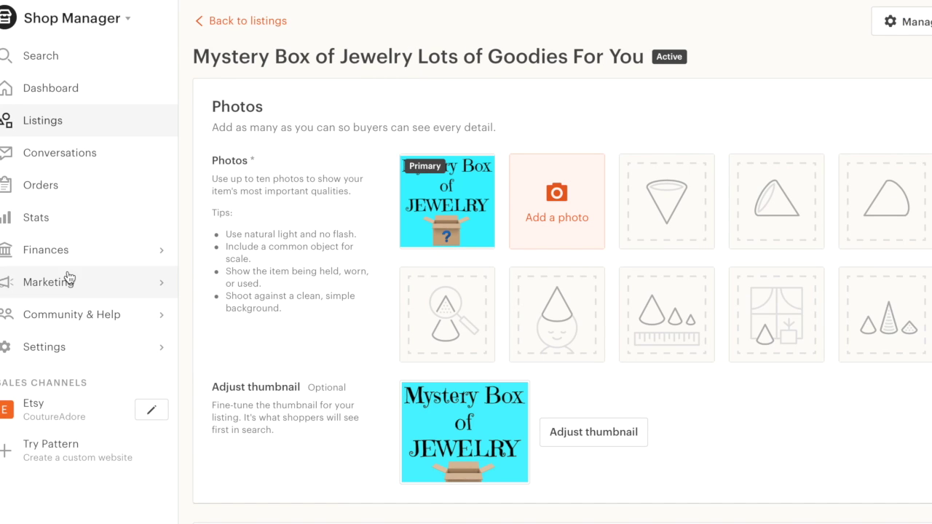
{"action": "left_click", "coordinate": [56, 417]}
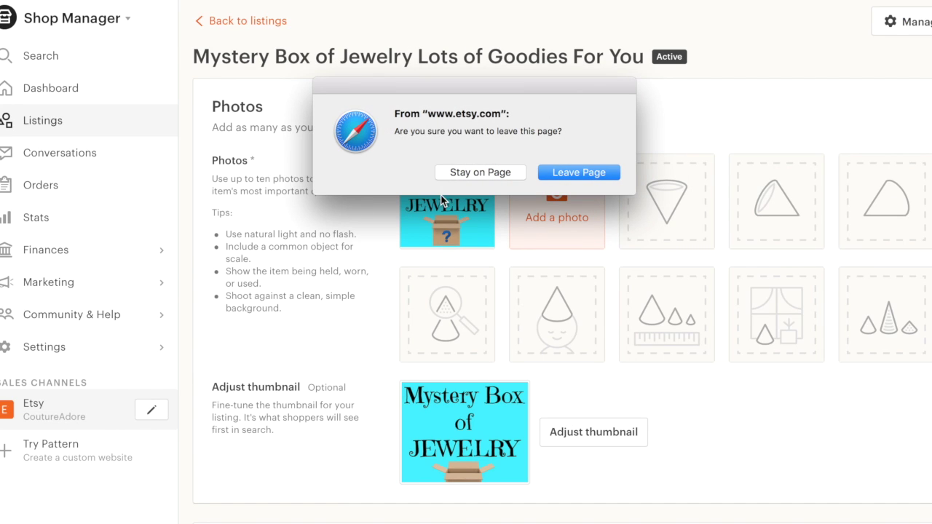
{"action": "left_click", "coordinate": [555, 173]}
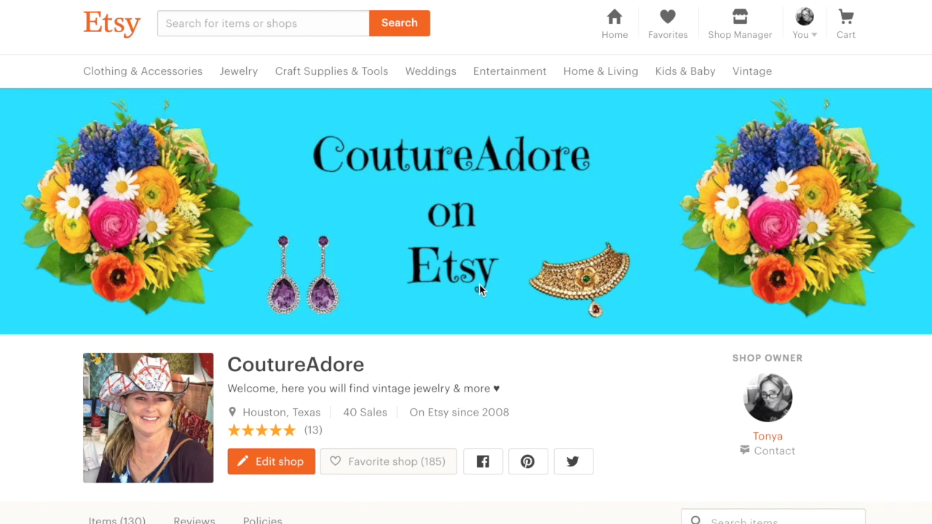
{"action": "scroll", "coordinate": [479, 284], "scroll_direction": "down", "scroll_amount": 5}
{"action": "scroll", "coordinate": [469, 268], "scroll_direction": "down", "scroll_amount": 3}
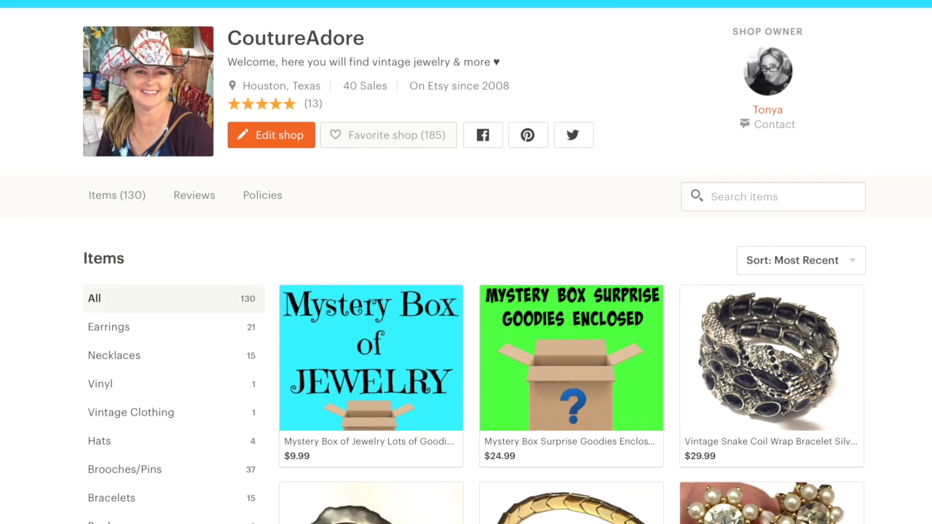
{"action": "left_click", "coordinate": [402, 392]}
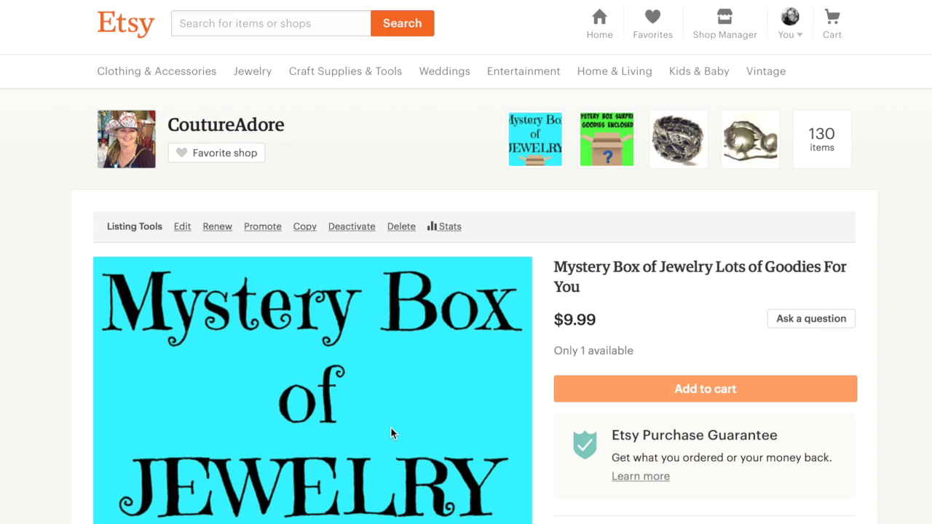
Review the published jewelry listing's photo, price, overview, item details and description as buyers see them
{"action": "scroll", "coordinate": [391, 426], "scroll_direction": "down", "scroll_amount": 3}
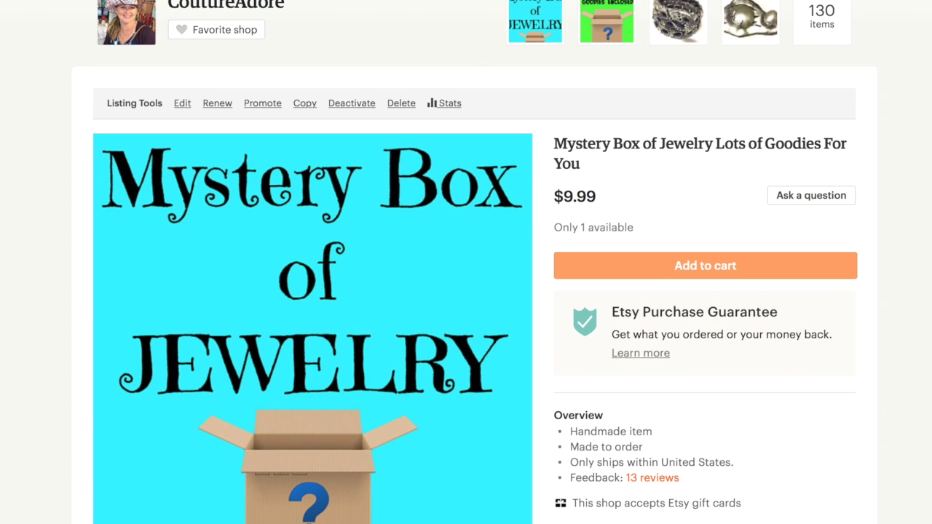
{"action": "scroll", "coordinate": [474, 291], "scroll_direction": "down", "scroll_amount": 3}
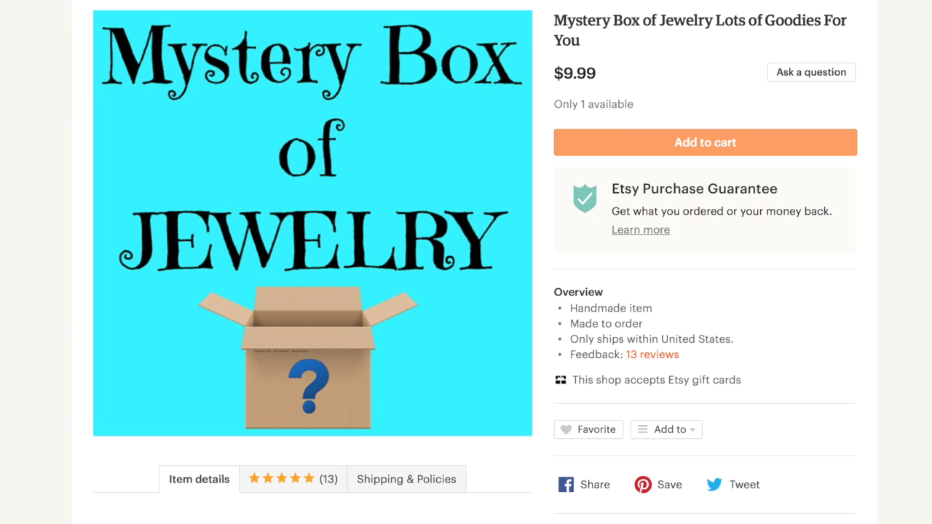
{"action": "scroll", "coordinate": [466, 291], "scroll_direction": "down", "scroll_amount": 2}
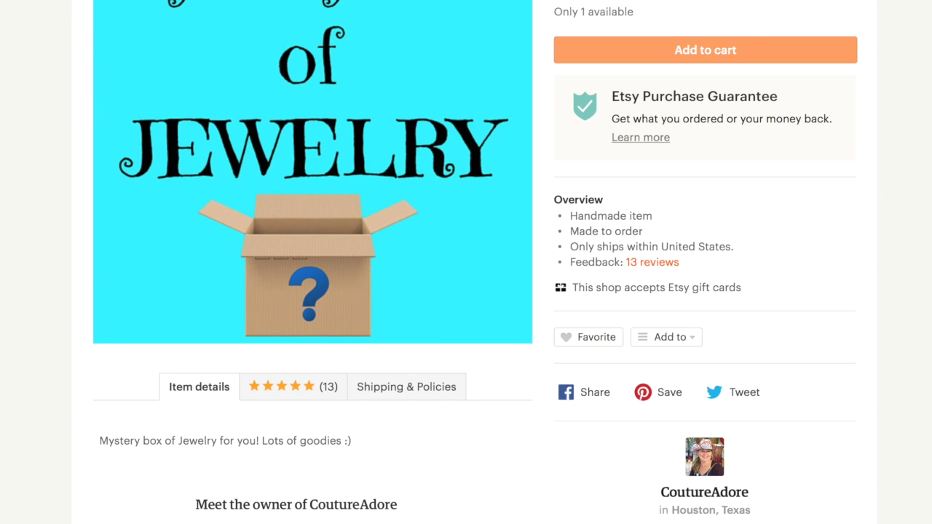
{"action": "scroll", "coordinate": [466, 291], "scroll_direction": "down", "scroll_amount": 4}
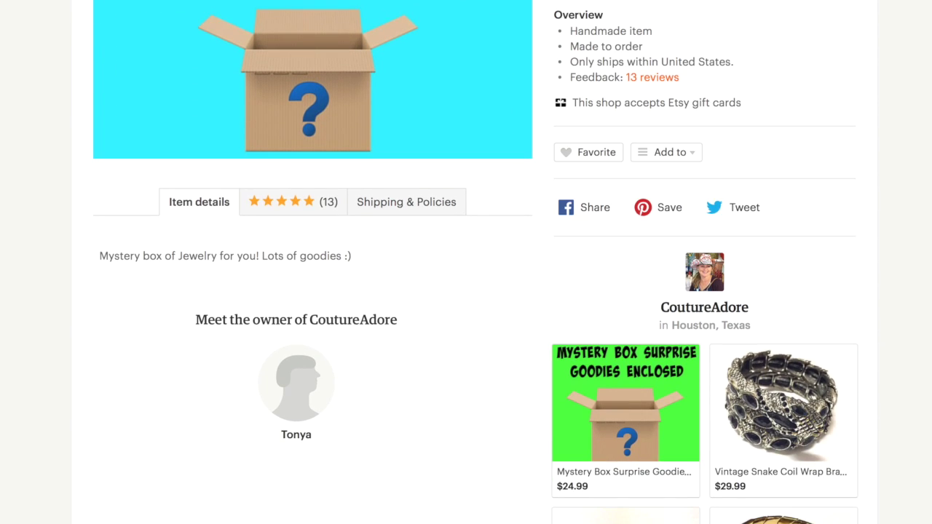
{"action": "scroll", "coordinate": [466, 291], "scroll_direction": "up", "scroll_amount": 5}
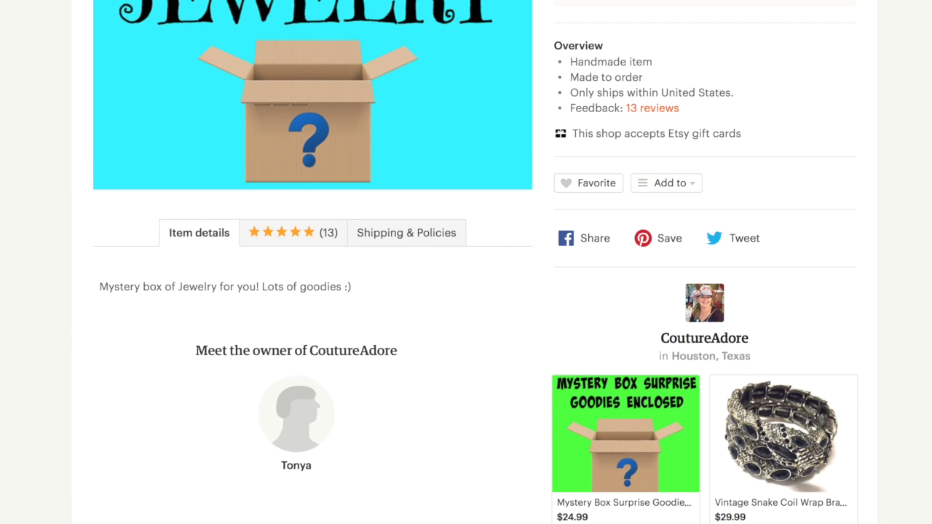
{"action": "scroll", "coordinate": [466, 291], "scroll_direction": "up", "scroll_amount": 4}
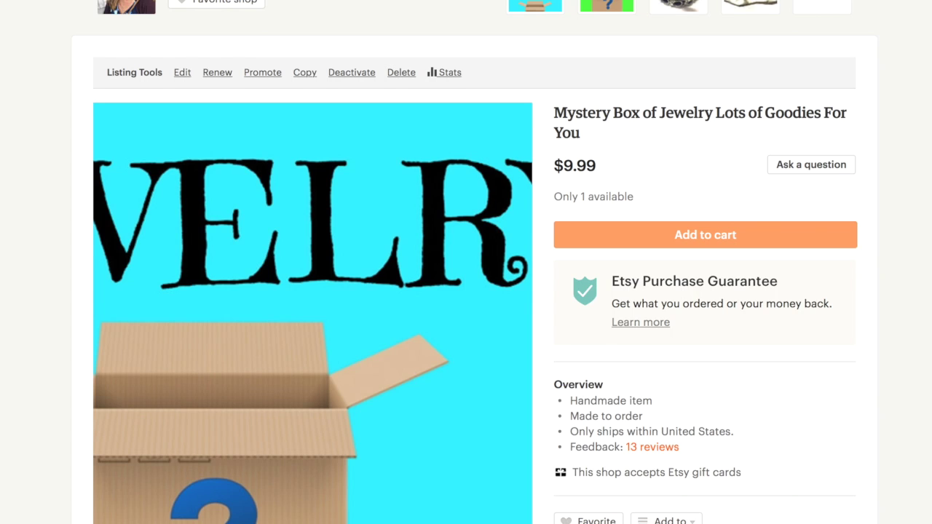
{"action": "scroll", "coordinate": [466, 292], "scroll_direction": "up", "scroll_amount": 2}
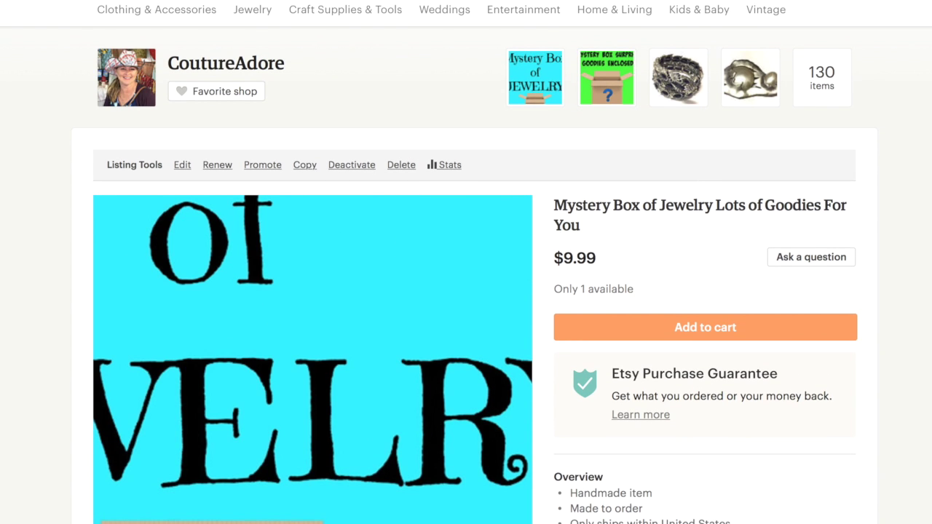
{"action": "scroll", "coordinate": [466, 292], "scroll_direction": "down", "scroll_amount": 3}
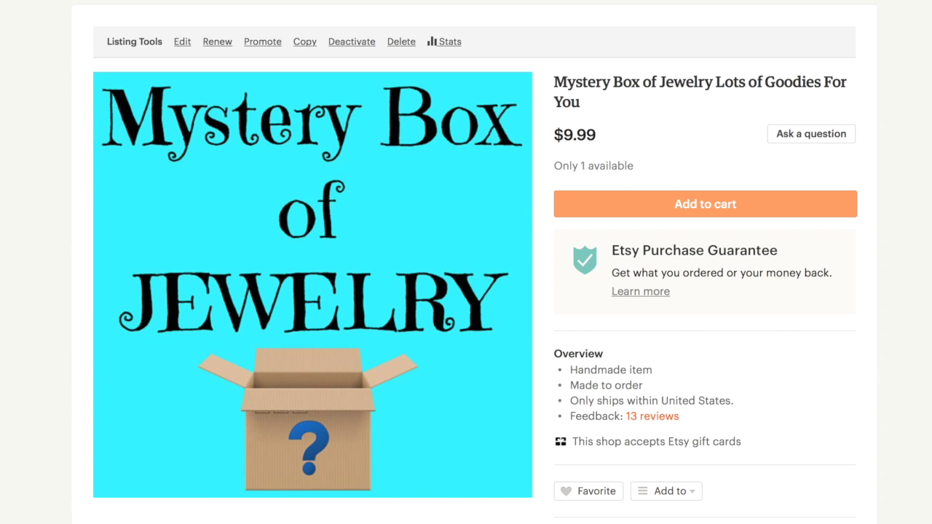
{"action": "scroll", "coordinate": [466, 262], "scroll_direction": "down", "scroll_amount": 1}
{"action": "scroll", "coordinate": [466, 262], "scroll_direction": "up", "scroll_amount": 2}
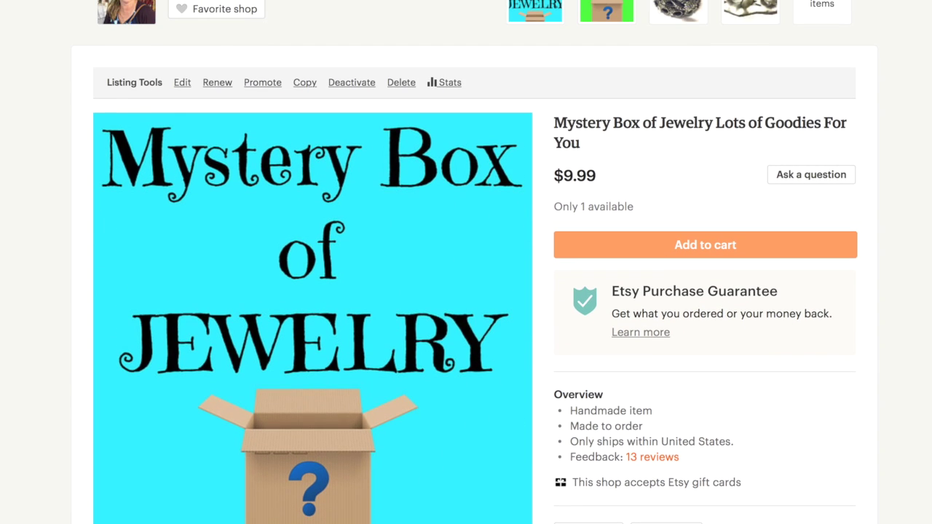